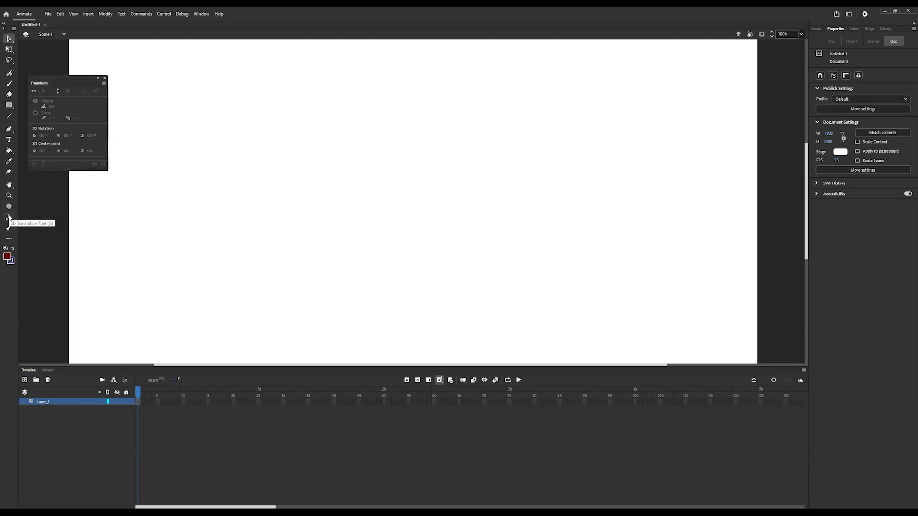
left_click(10, 240)
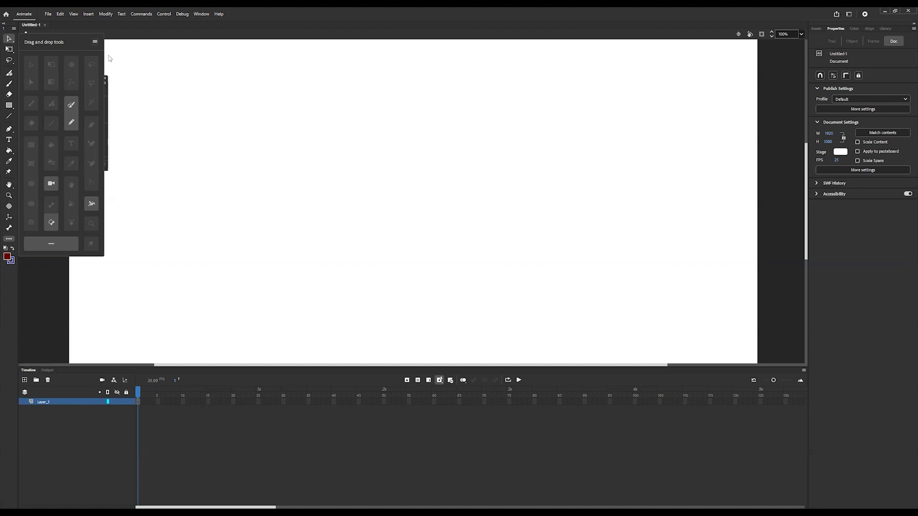
left_click(94, 42)
left_click(116, 71)
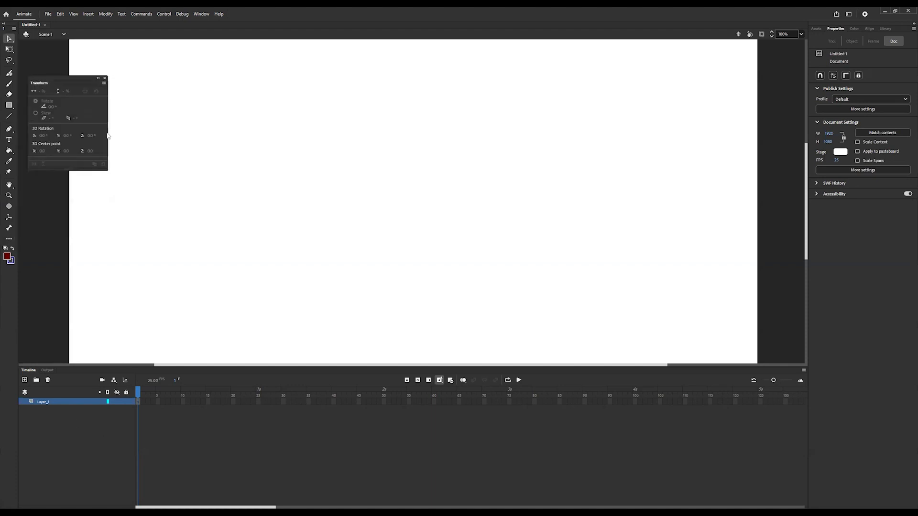
Import Butterfly.ai from the Computer Animation I - ANI folder to the stage, converting all its layers to Animate layers
left_click(49, 14)
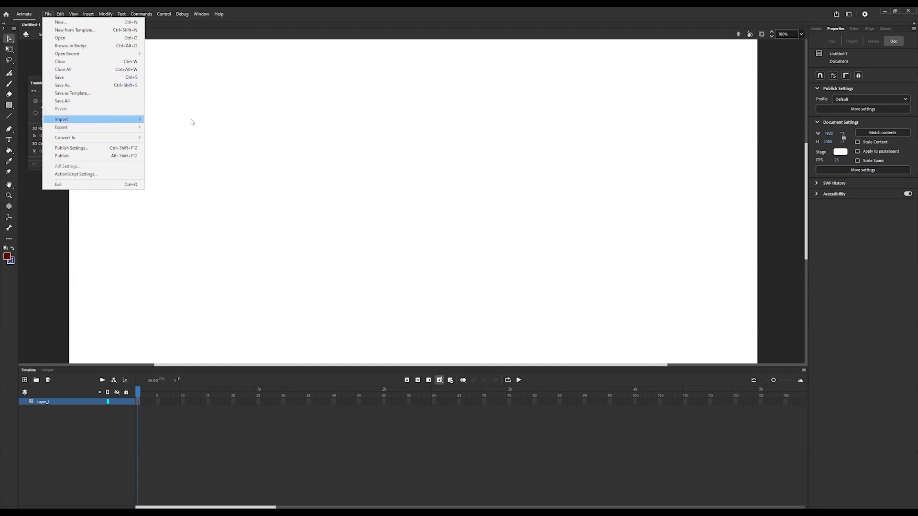
mouse_move(99, 120)
left_click(202, 120)
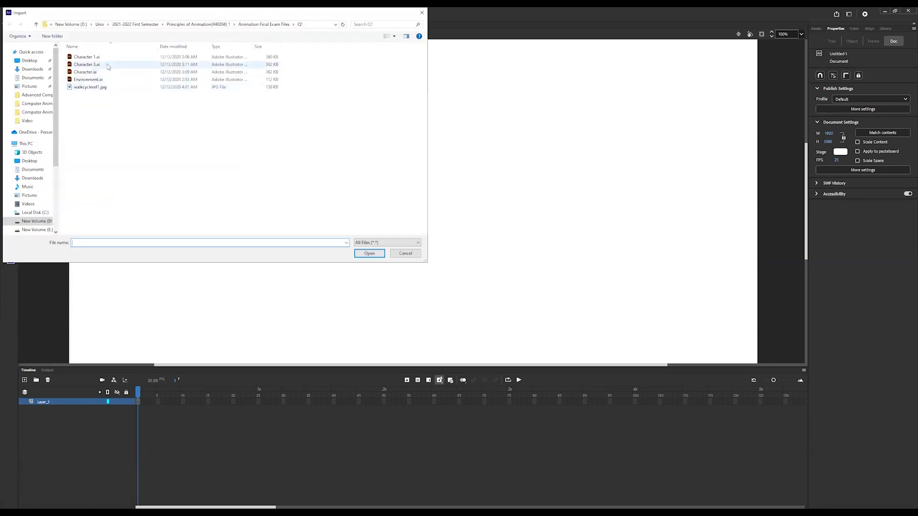
right_click(87, 56)
left_click(227, 64)
left_click(275, 24)
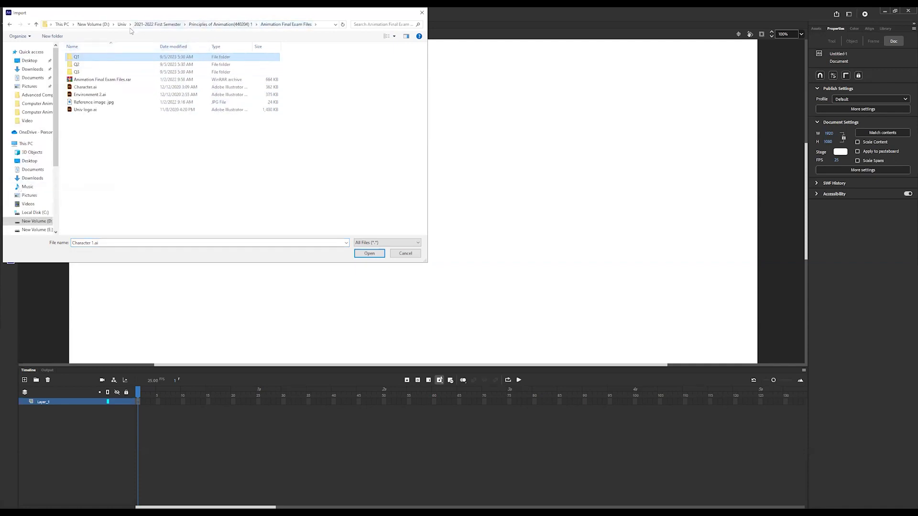
left_click(38, 103)
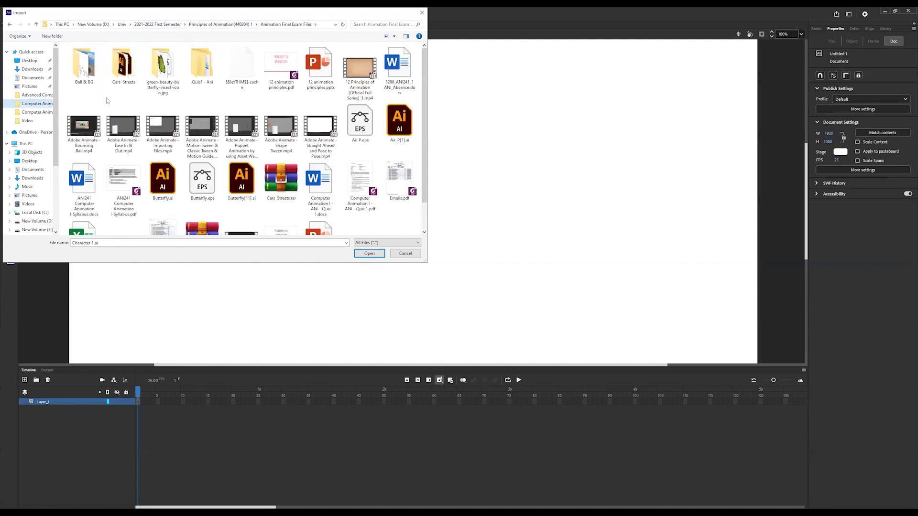
left_click(160, 186)
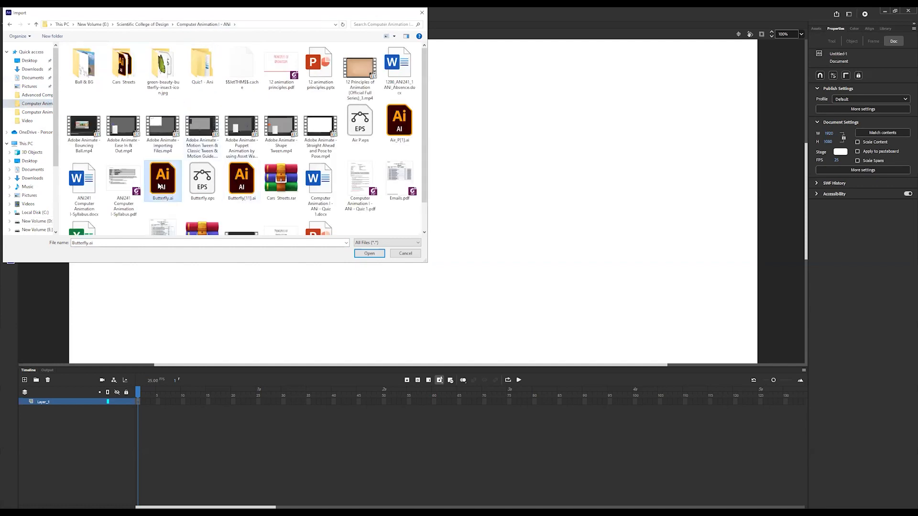
key("Return")
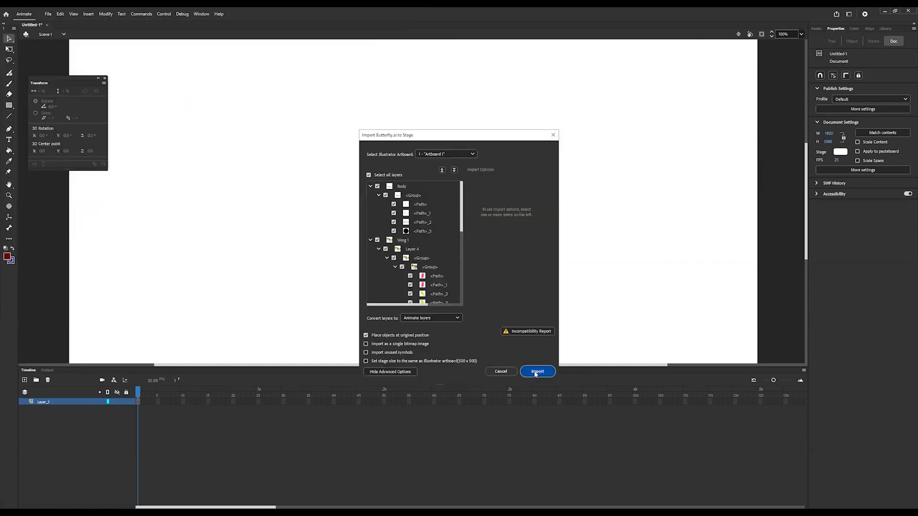
left_click(536, 371)
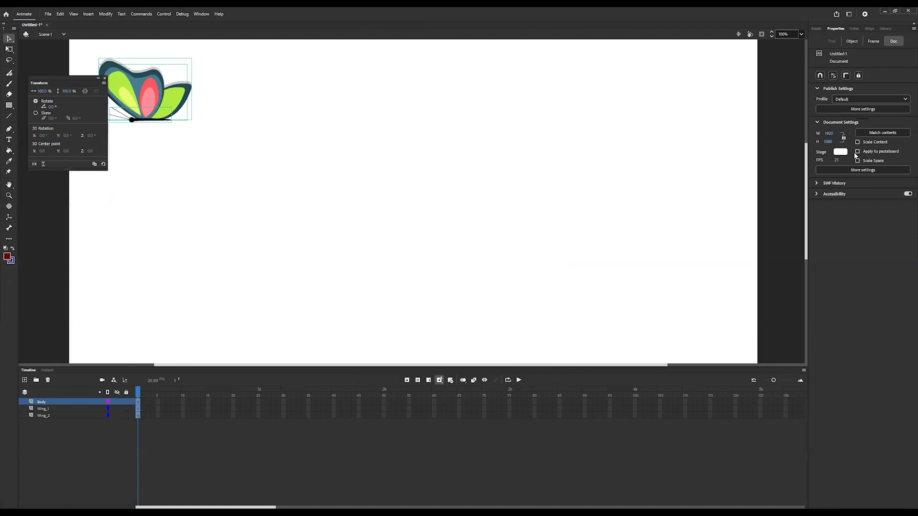
Set the stage colour to #666666 and move the floating Transform panel away from the butterfly
left_click(840, 152)
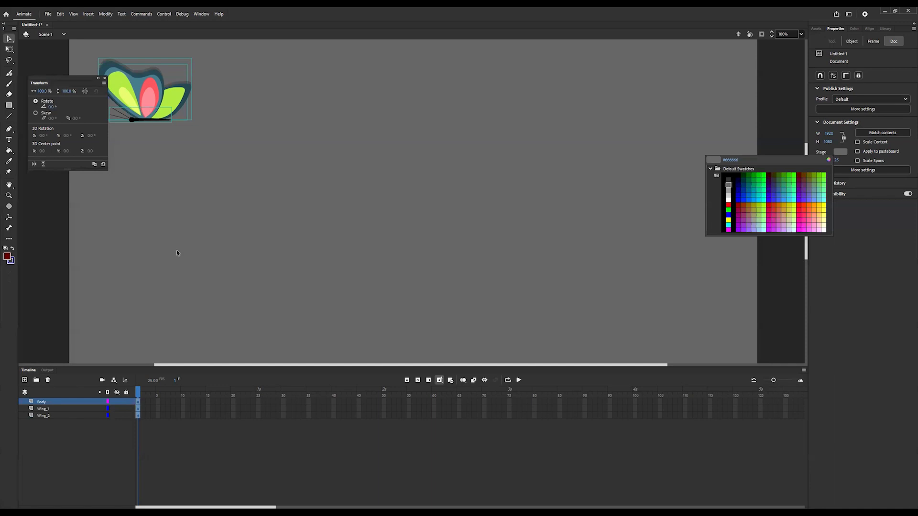
left_click(730, 184)
left_click_drag(55, 79, 671, 150)
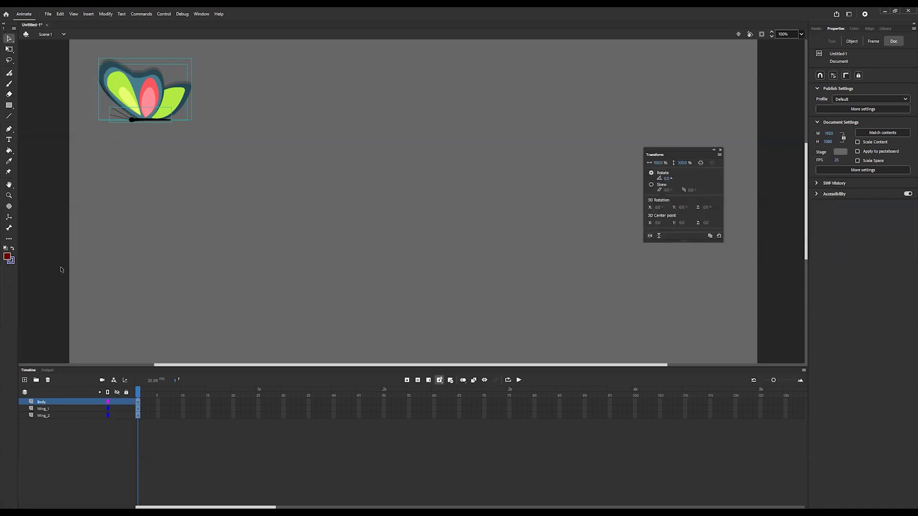
Hide and show the Body and Wing_1 layers to check which butterfly part each one holds
left_click(118, 402)
left_click(117, 402)
left_click(117, 409)
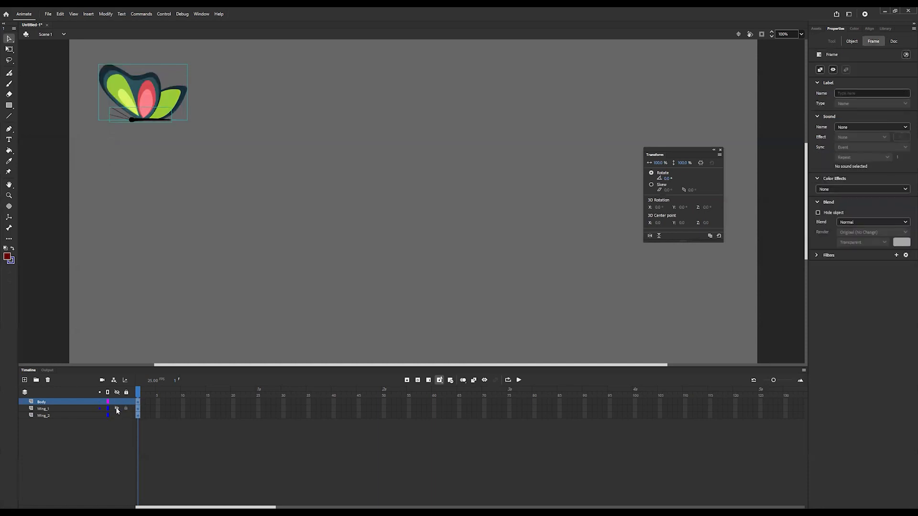
left_click(116, 409)
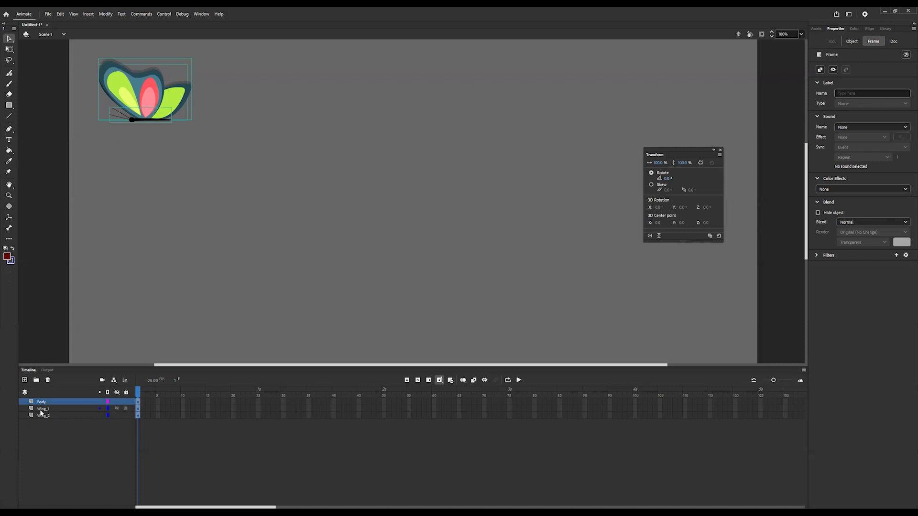
key("F8")
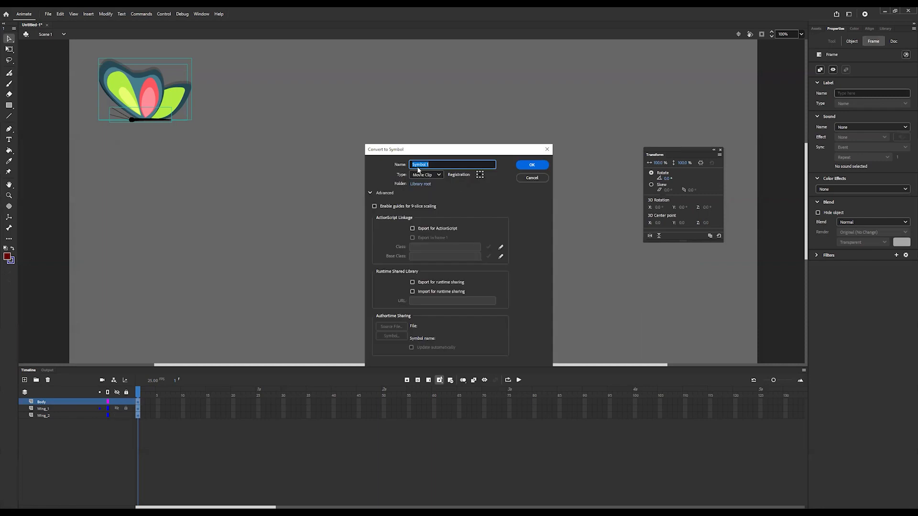
left_click(519, 166)
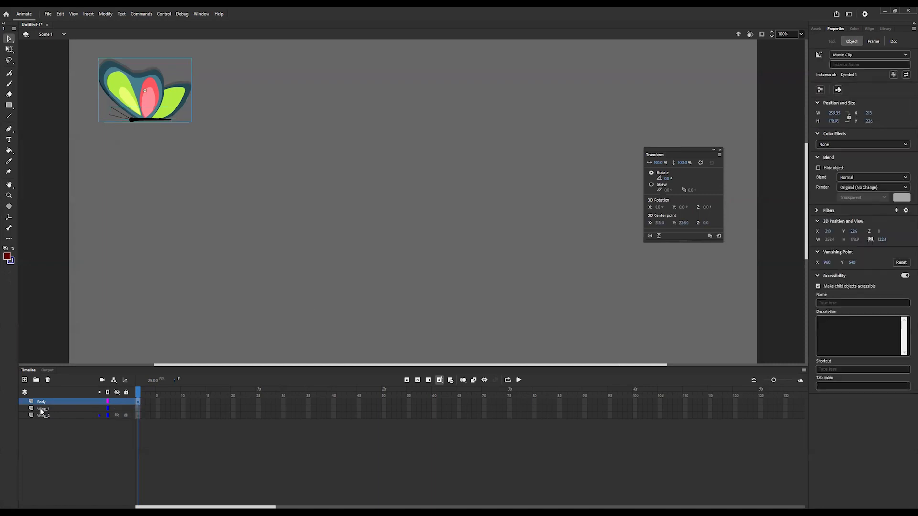
left_click(134, 325)
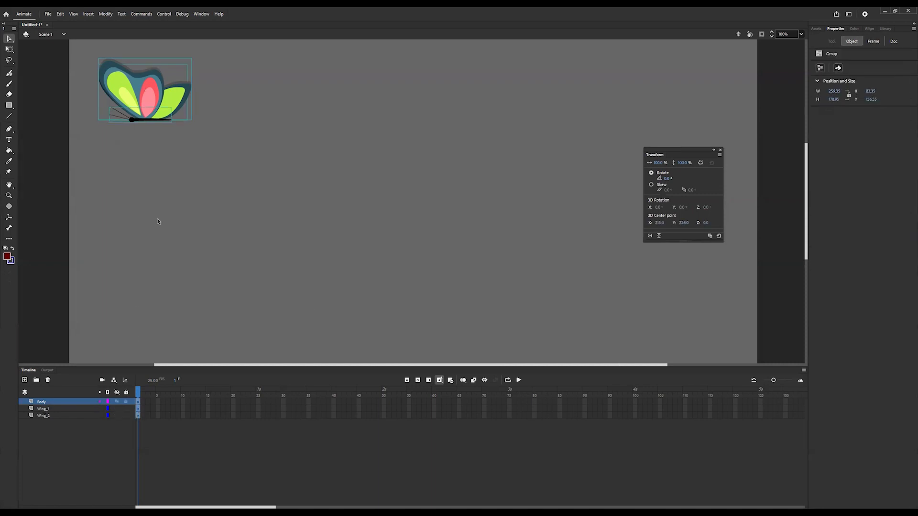
Convert the artwork on the Body, Wing_1 and Wing_2 layers into a separate movie clip symbol for each layer
left_click(43, 403)
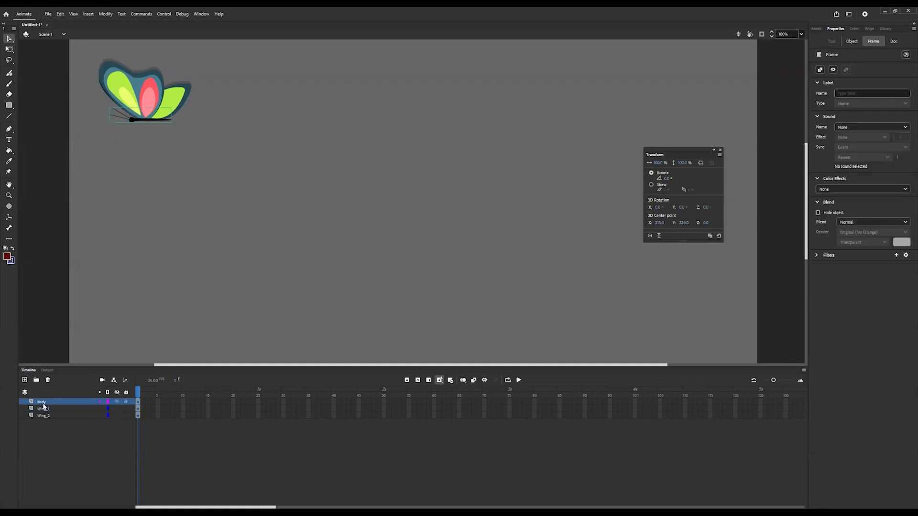
key("F8")
key("Return")
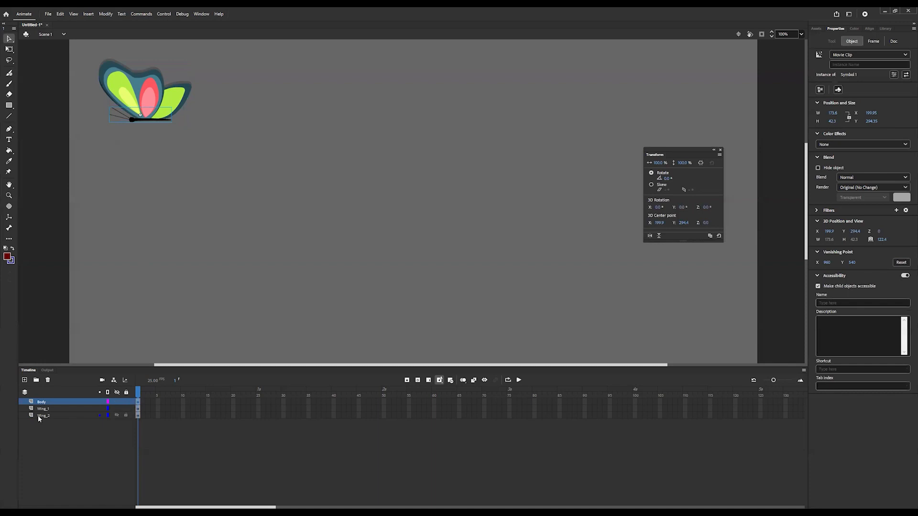
left_click(41, 409)
key("F8")
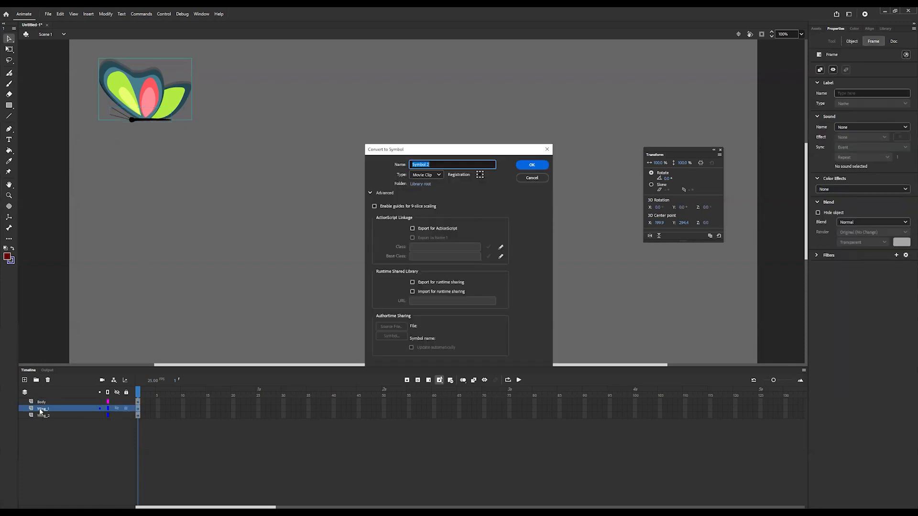
key("Return")
left_click(41, 416)
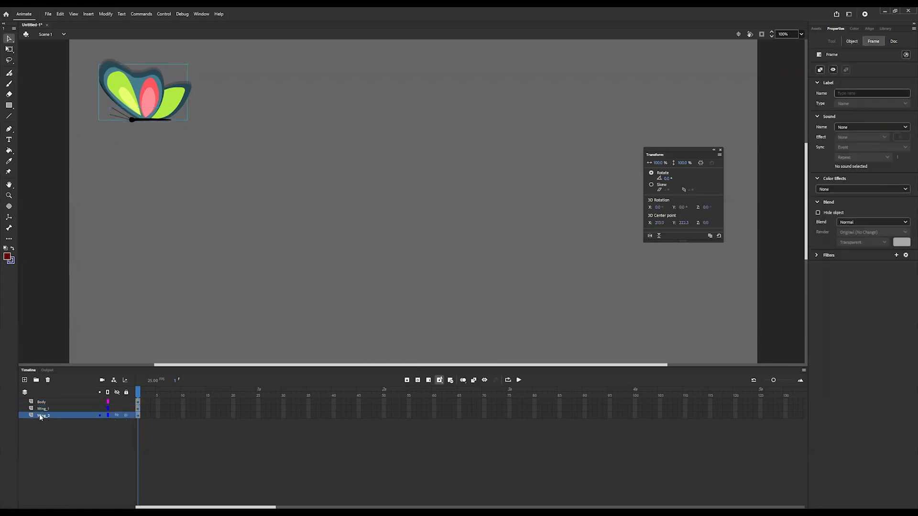
key("F8")
key("Return")
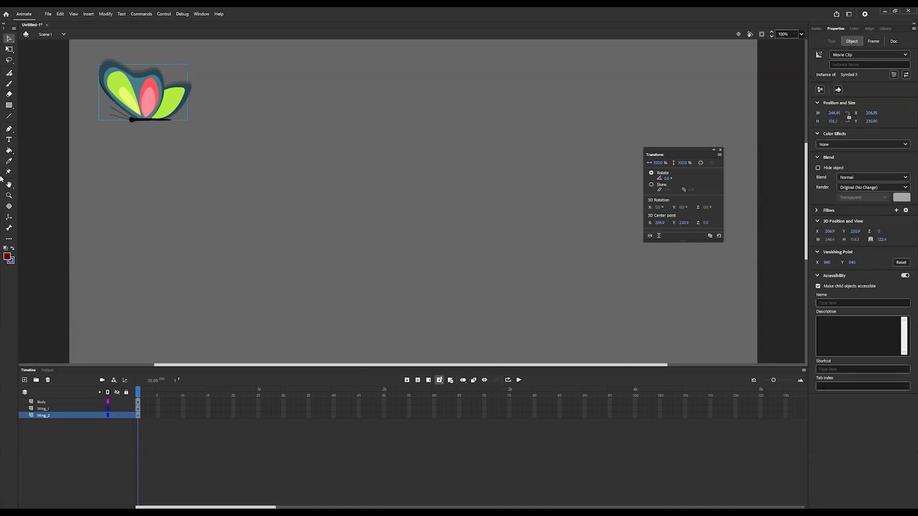
left_click(8, 219)
left_click(8, 206)
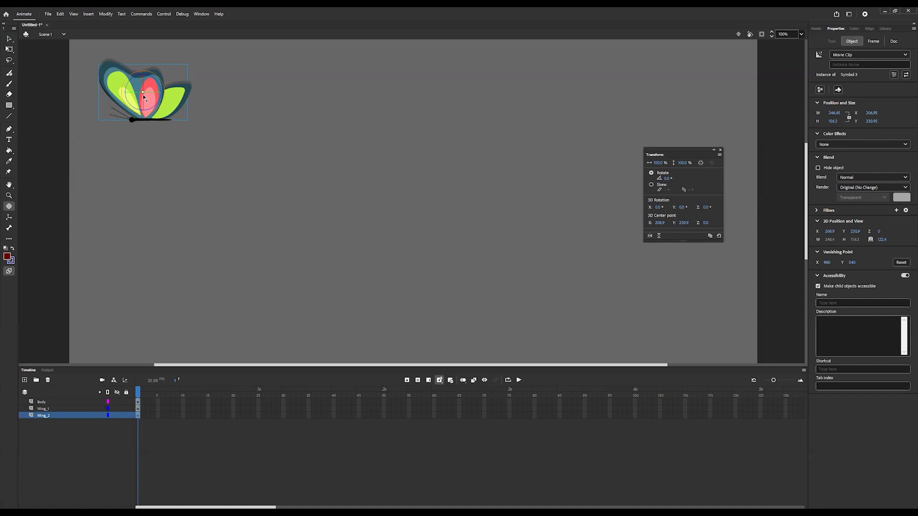
mouse_move(143, 106)
left_mouse_down()
mouse_move(150, 84)
mouse_move(147, 105)
left_mouse_up()
key("ctrl+z")
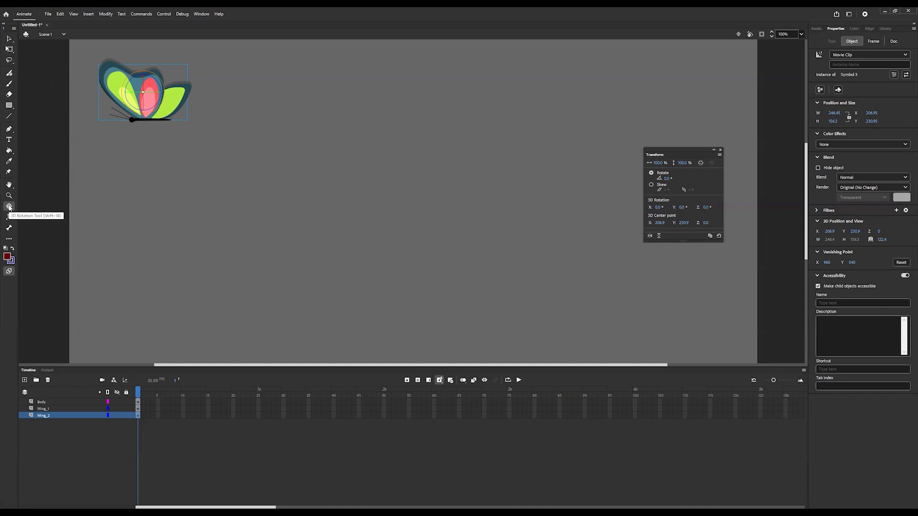
With Free Transform, move the transformation points of the Wing_2, Wing_1 and Body symbols onto the butterfly's black body
left_click(10, 50)
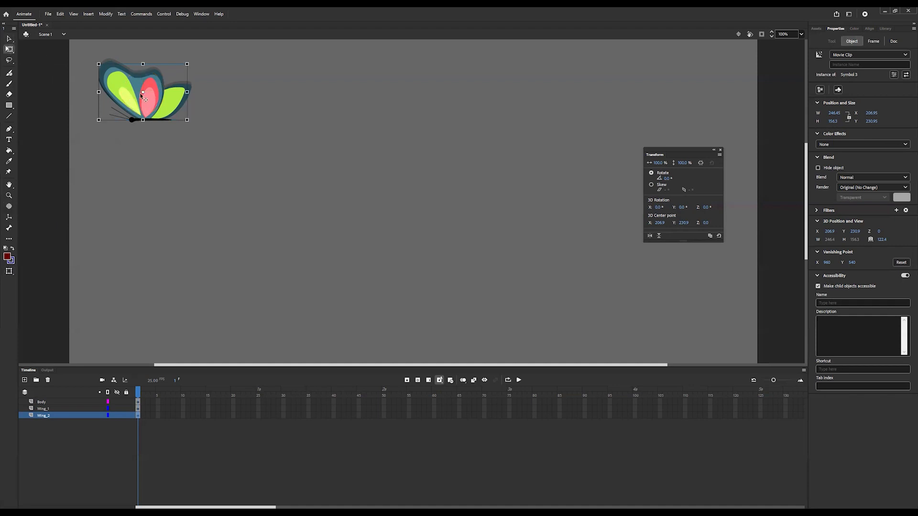
scroll(101, 68, "up", 5)
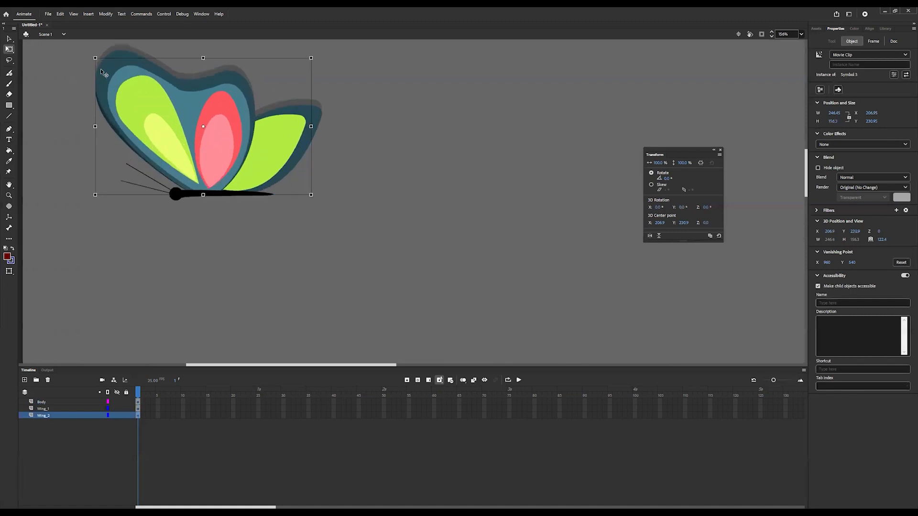
left_click_drag(229, 141, 235, 223)
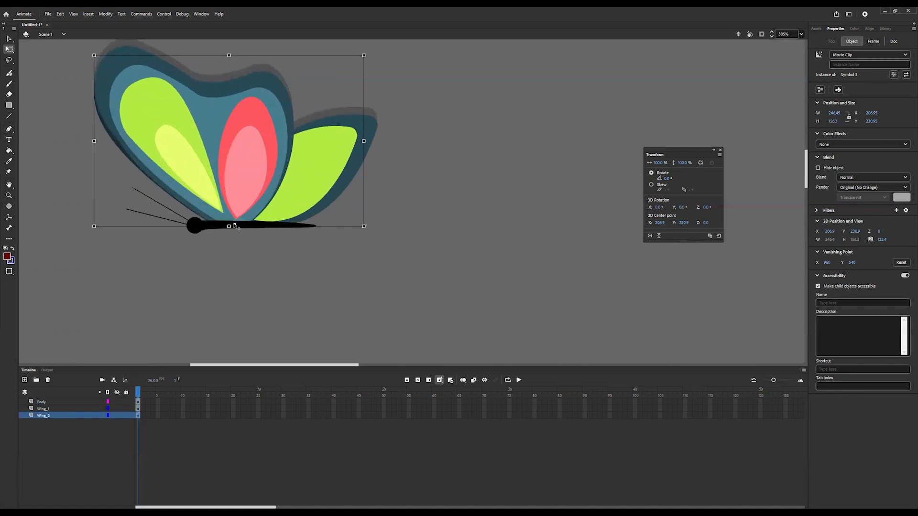
left_click(50, 409)
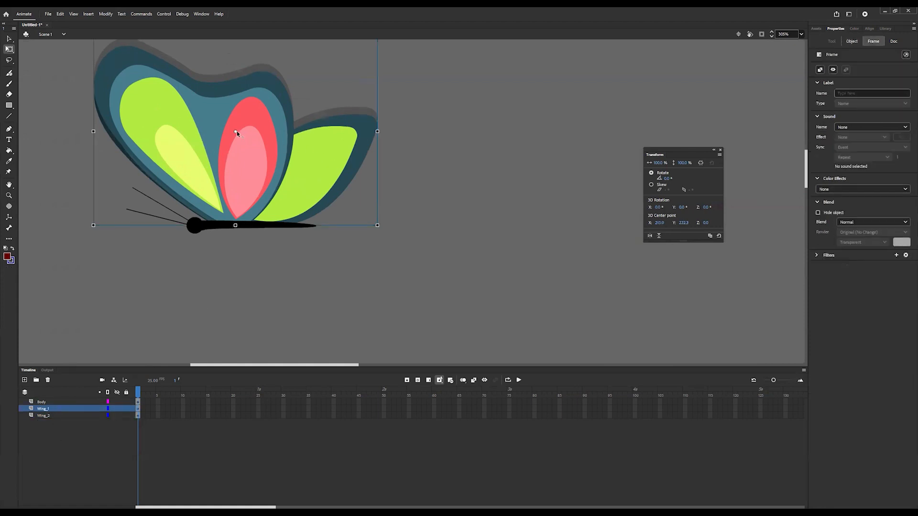
left_click_drag(235, 131, 246, 225)
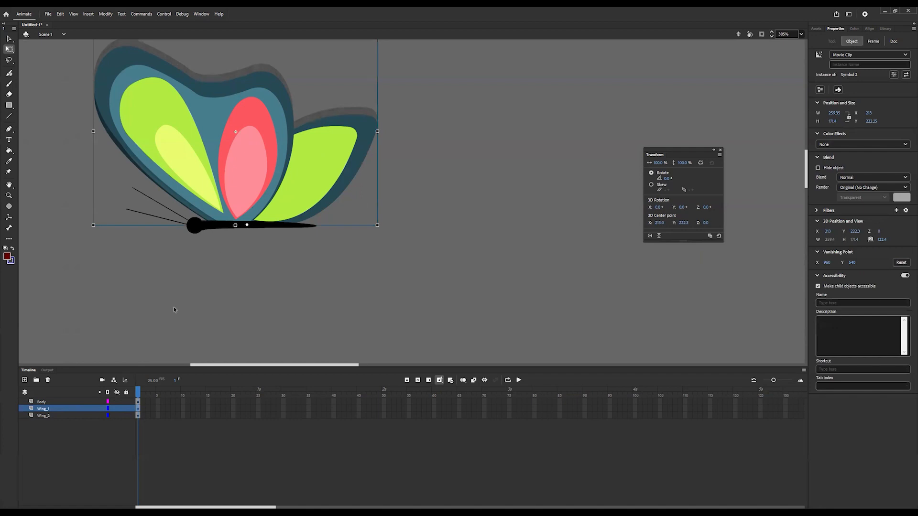
left_click(41, 402)
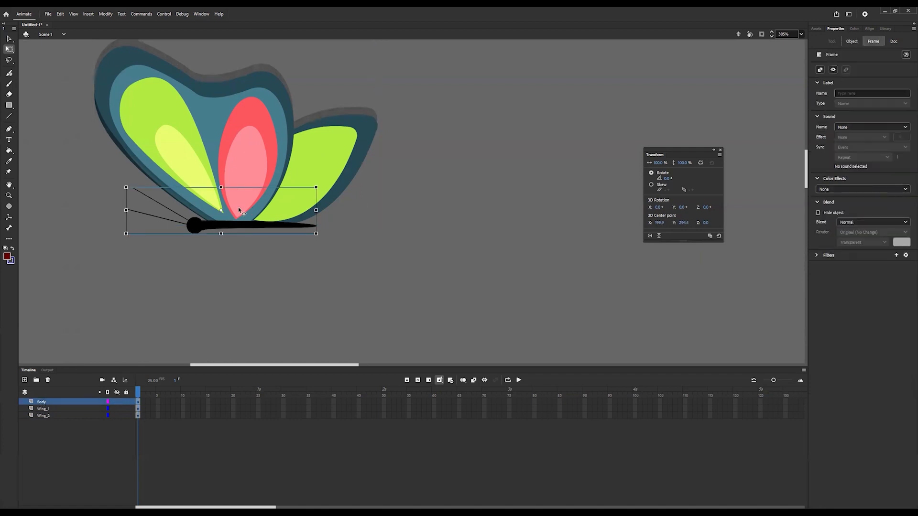
left_click_drag(220, 209, 226, 226)
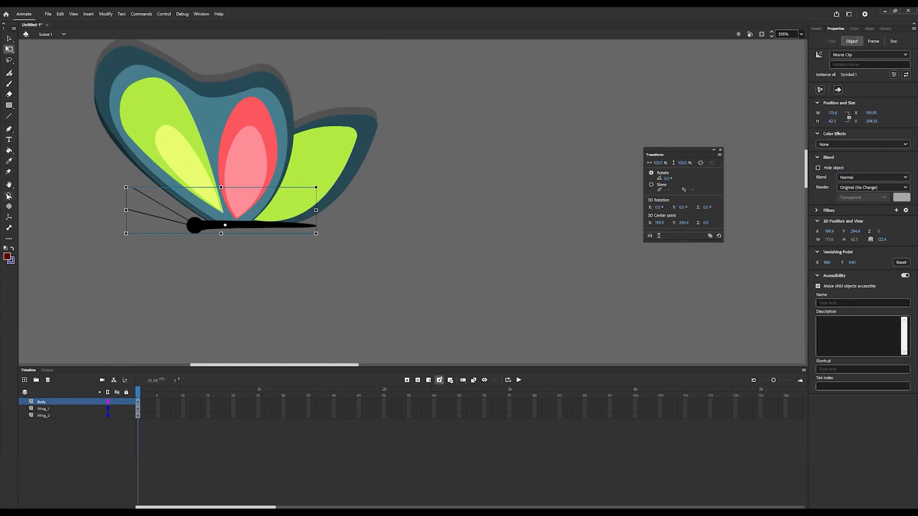
With the 3D Rotation tool, move the 3D center points of the Body, Wing_1 and Wing_2 symbols onto the black body
left_click(8, 206)
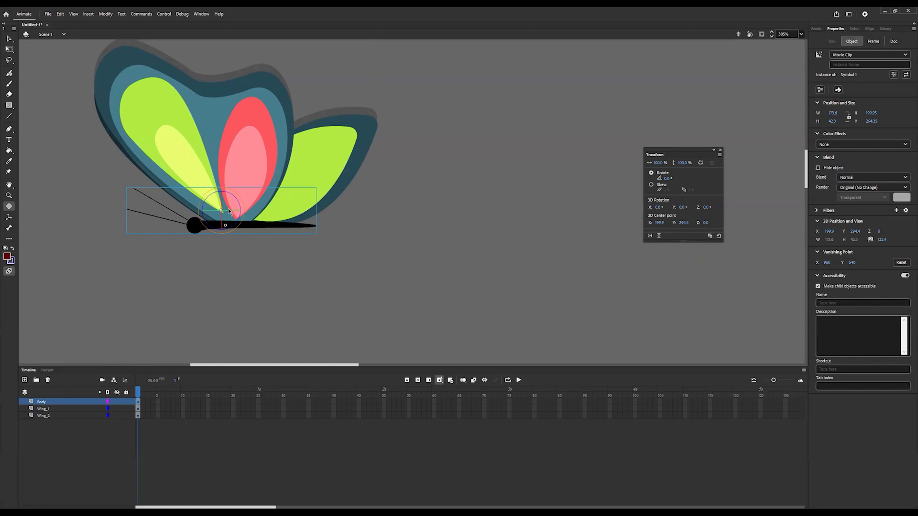
left_click_drag(221, 211, 226, 225)
left_click(52, 409)
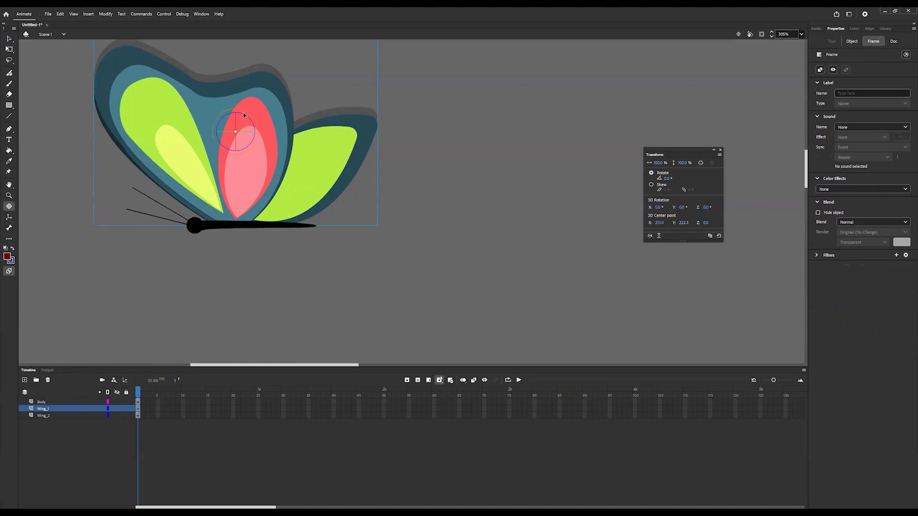
left_click_drag(236, 133, 232, 224)
left_click(47, 415)
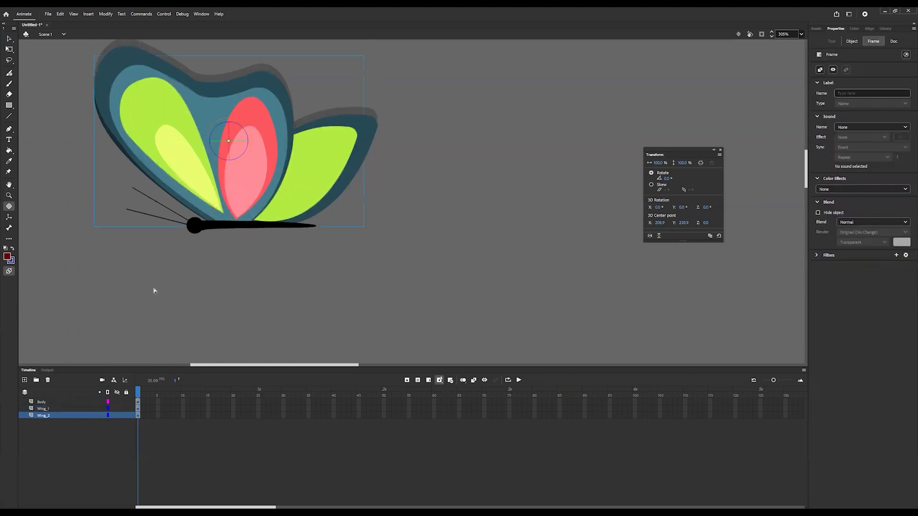
left_click_drag(229, 142, 231, 165)
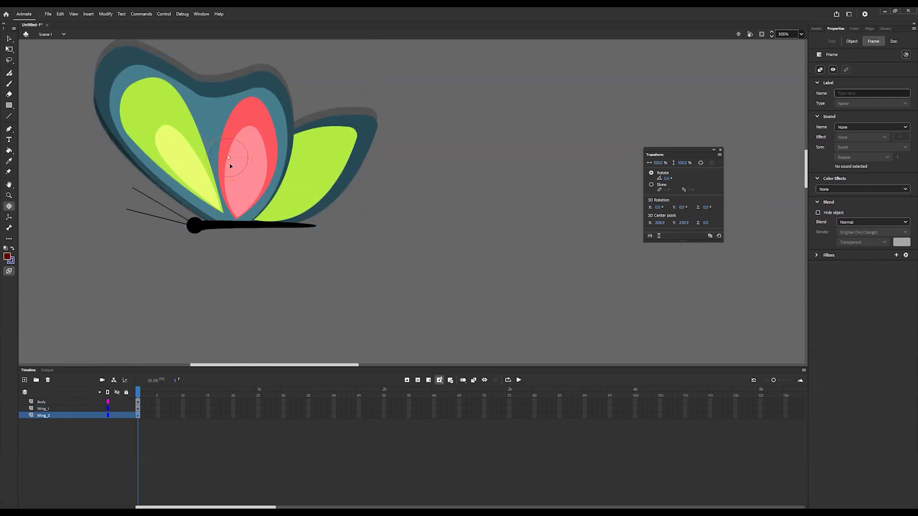
left_click_drag(235, 217, 235, 225)
key("alt")
scroll(256, 178, "up", 2)
scroll(248, 190, "down", 1)
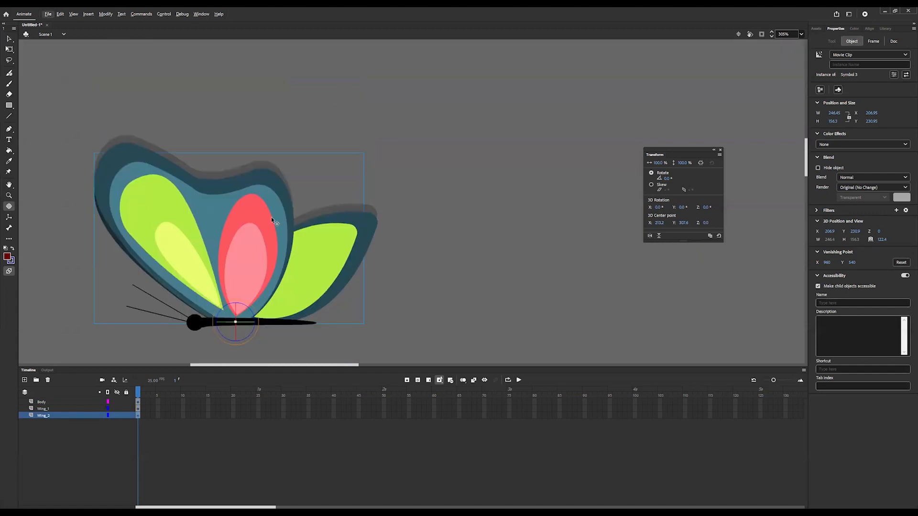
Try a 3D X rotation on the Wing_2 symbol, and undo it
scroll(270, 217, "down", 3)
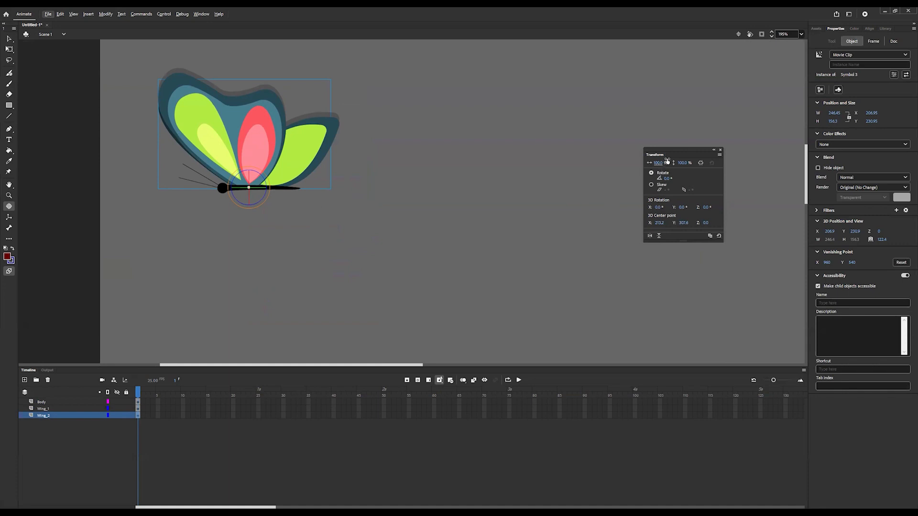
left_click_drag(661, 153, 555, 124)
mouse_move(552, 177)
left_mouse_down()
mouse_move(610, 178)
mouse_move(570, 177)
left_mouse_up()
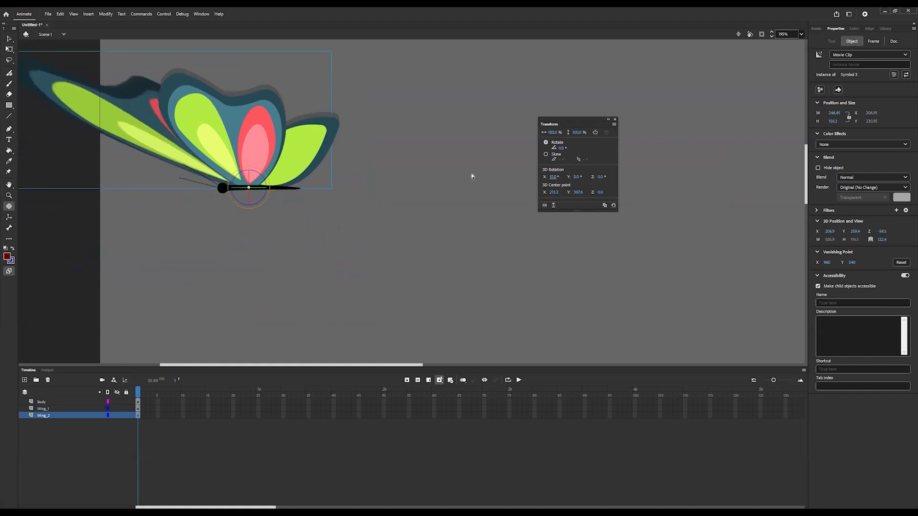
key("ctrl+z")
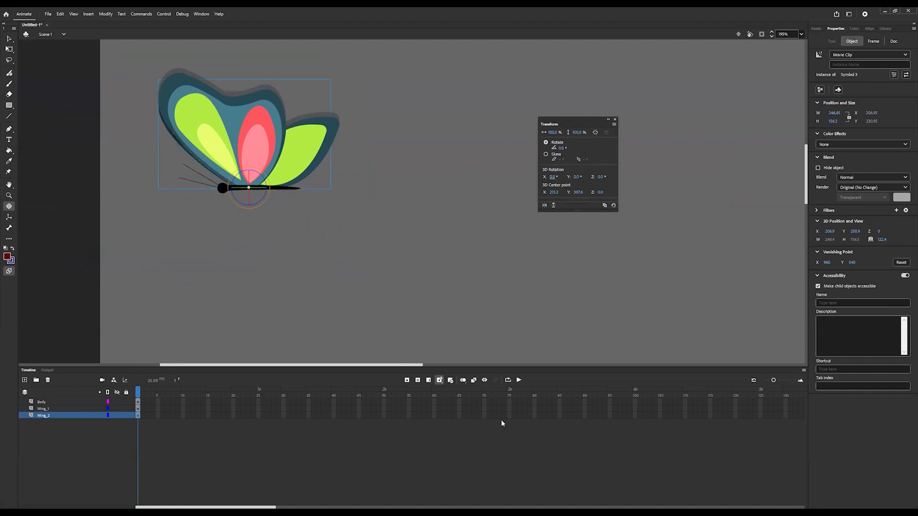
Extend the Body, Wing_1 and Wing_2 layers with frames up to frame 50
left_click(386, 422)
left_click_drag(383, 402, 385, 418)
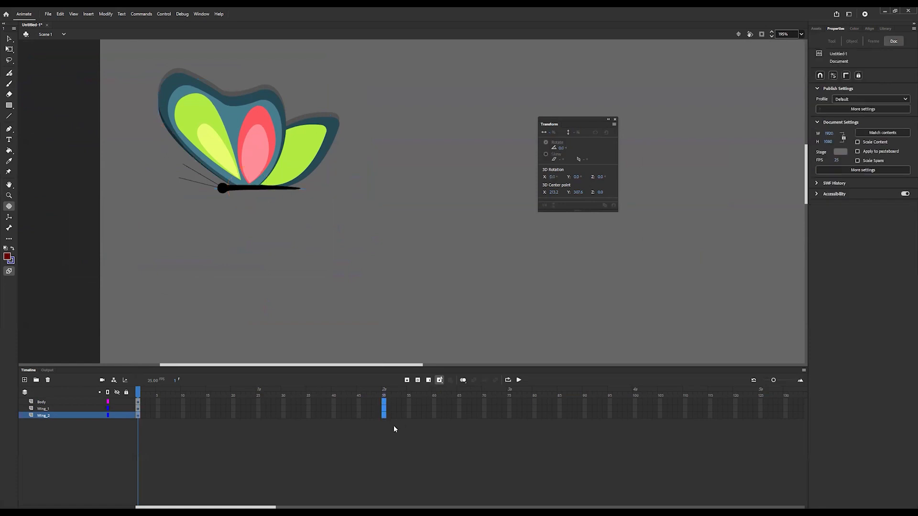
key("F5")
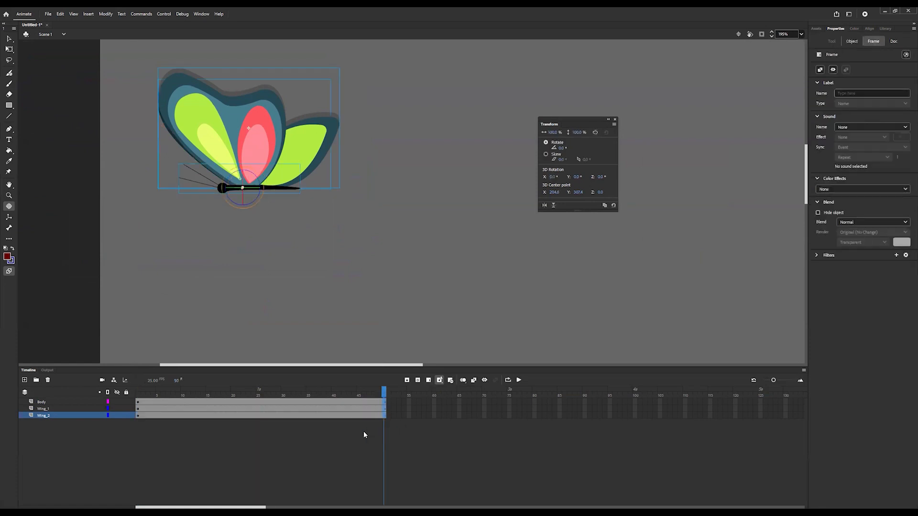
Create motion tweens on the Wing_1 and Wing_2 layers
left_click(138, 401)
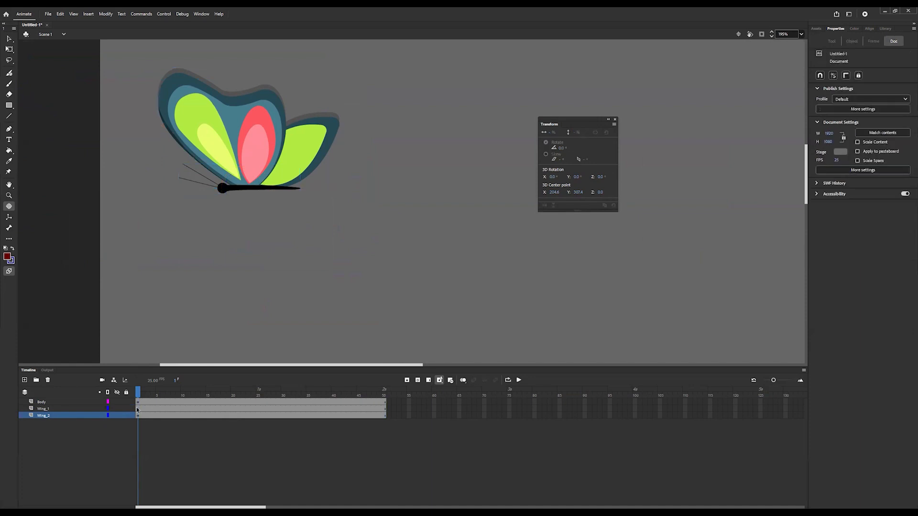
left_click(137, 409)
right_click(137, 409)
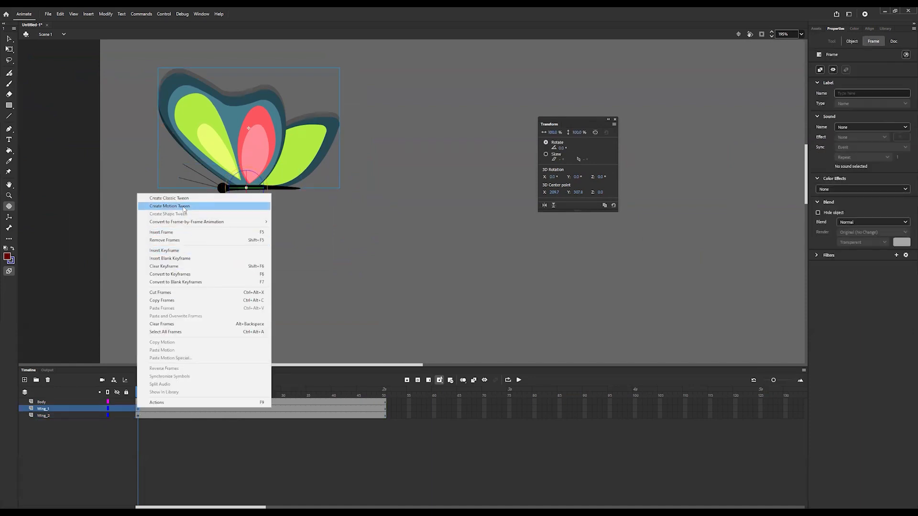
left_click(183, 207)
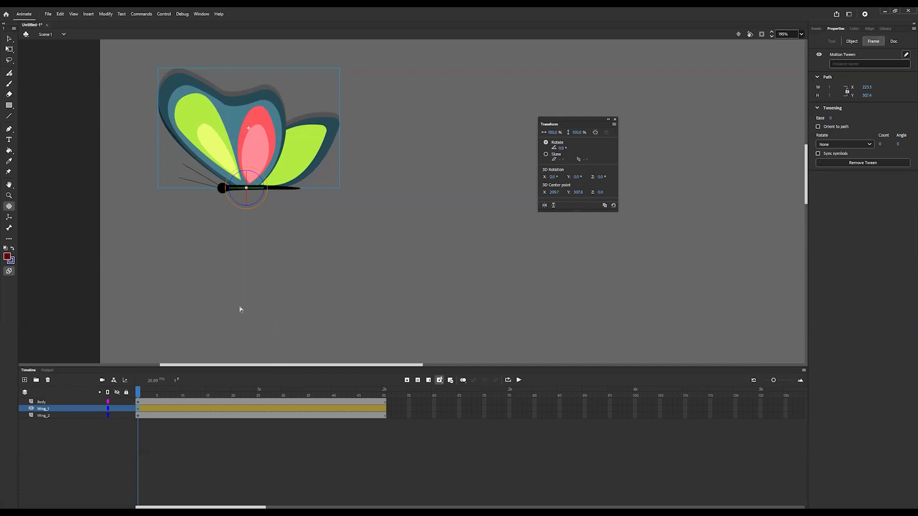
left_click(140, 417)
right_click(139, 417)
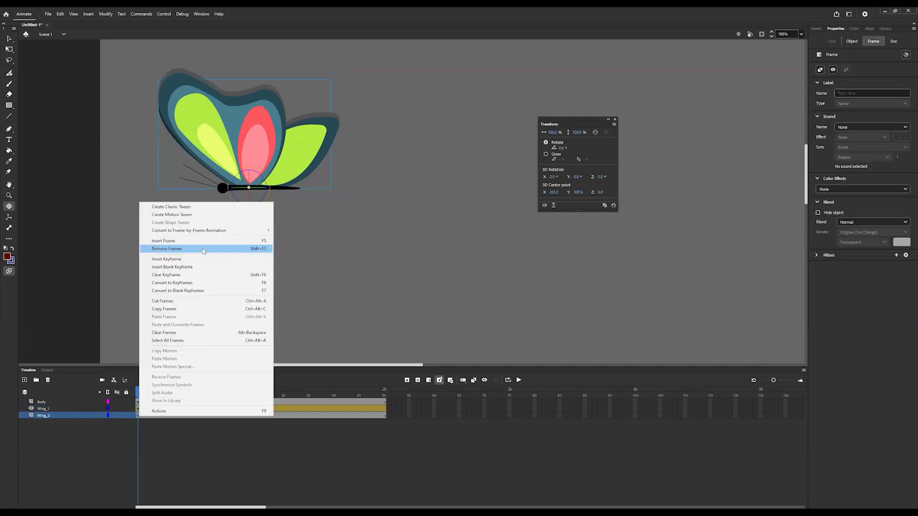
left_click(201, 215)
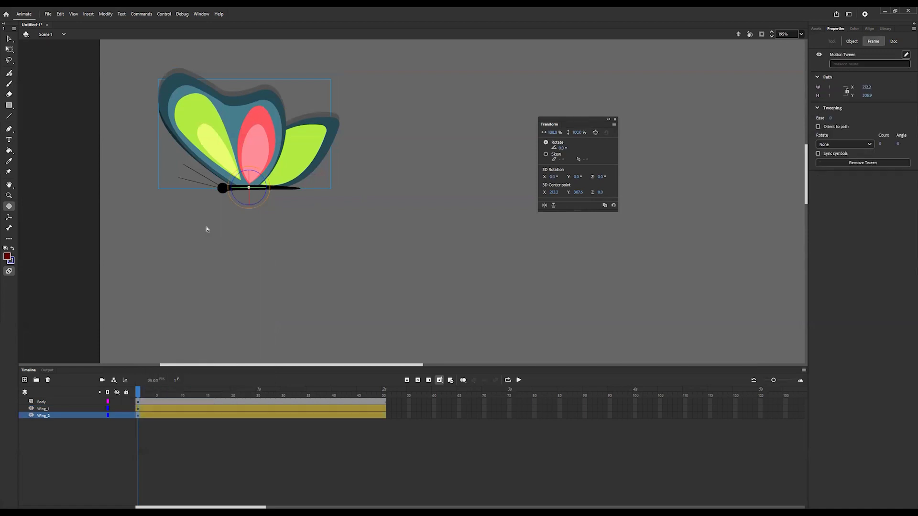
At frame 5, swing both wings below the body with 3D X rotation, Wing_1 in the negative direction and Wing_2 to about 158°
left_click(156, 407)
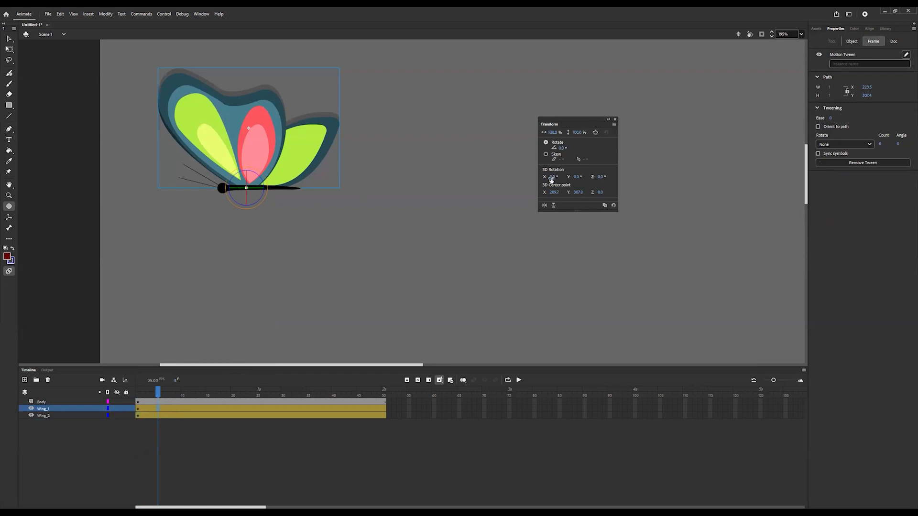
left_click_drag(552, 176, 500, 174)
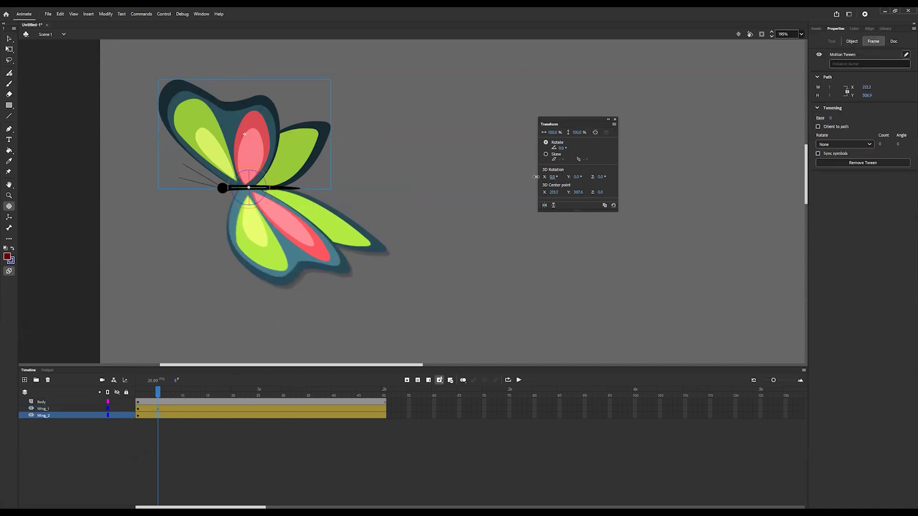
left_click_drag(550, 177, 606, 175)
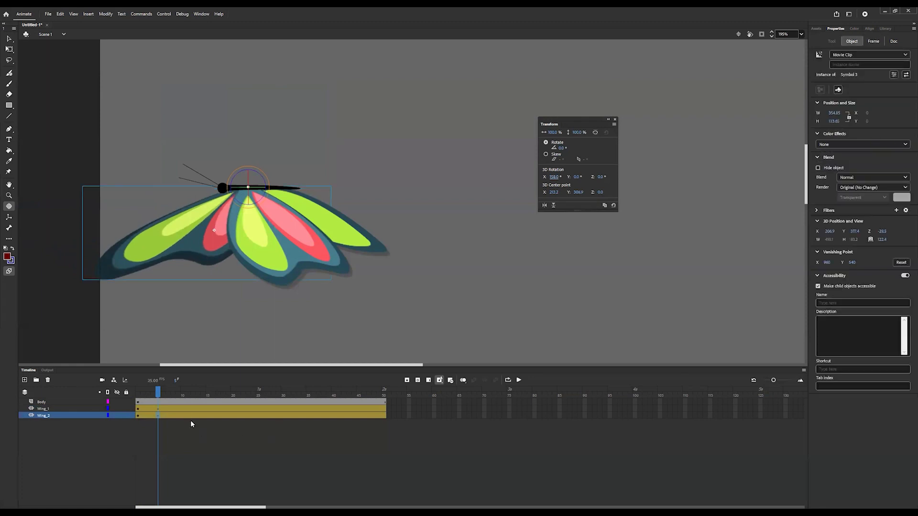
At frame 10, swing Wing_1 and Wing_2 back above the body with 3D X rotation
left_click(181, 408)
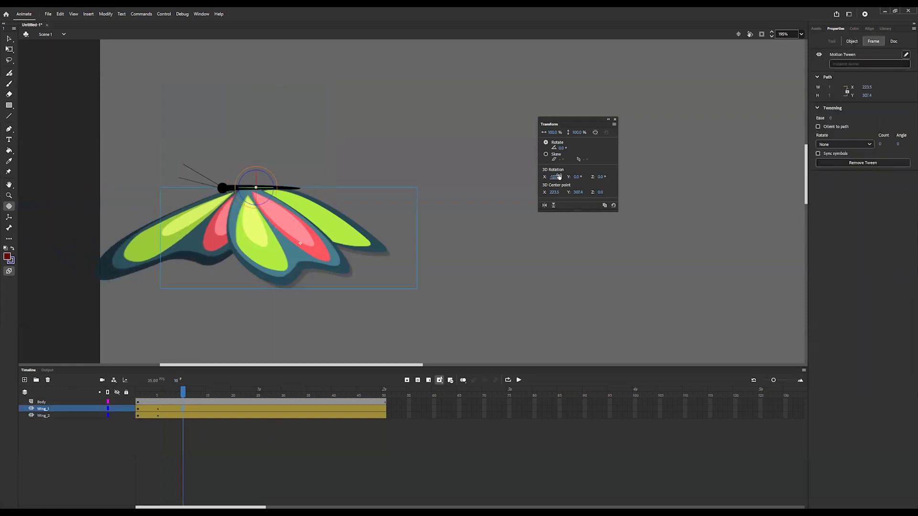
left_click_drag(538, 177, 594, 172)
left_click(183, 417)
left_click_drag(553, 179, 492, 174)
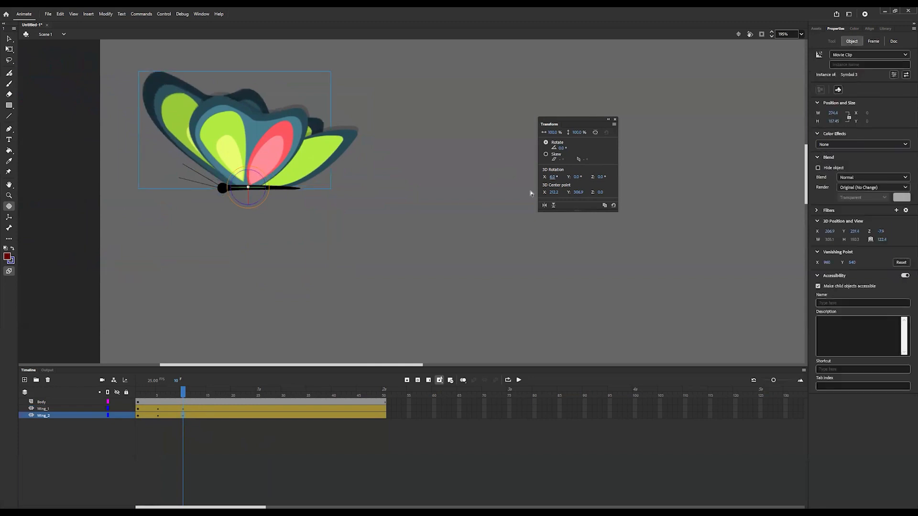
Key the 3D X rotation of Wing_1 and Wing_2 below the body at frame 15 and back above it at frame 20
left_click_drag(553, 177, 506, 173)
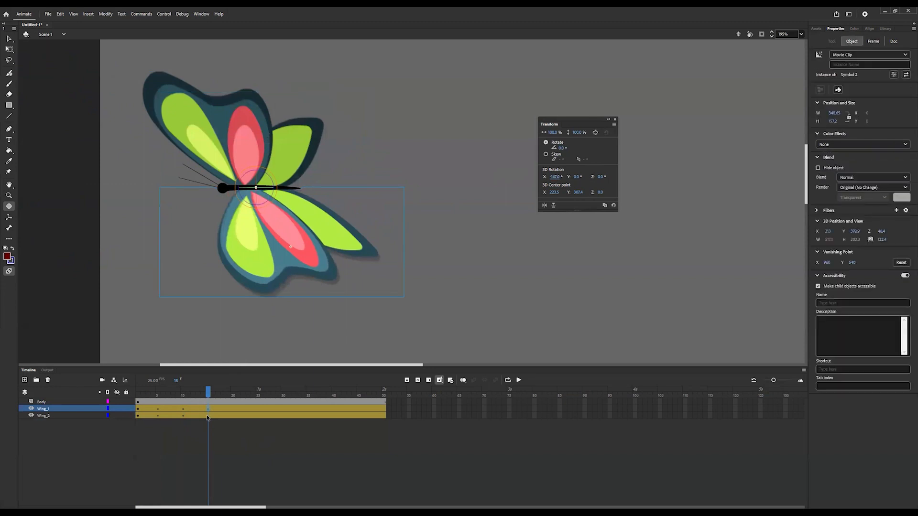
left_click_drag(553, 177, 614, 183)
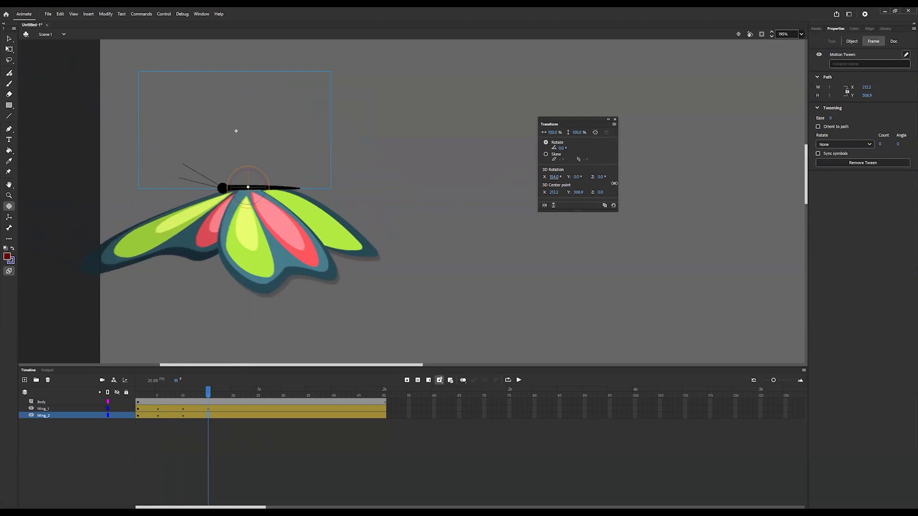
left_click(233, 410)
left_click_drag(554, 178, 594, 176)
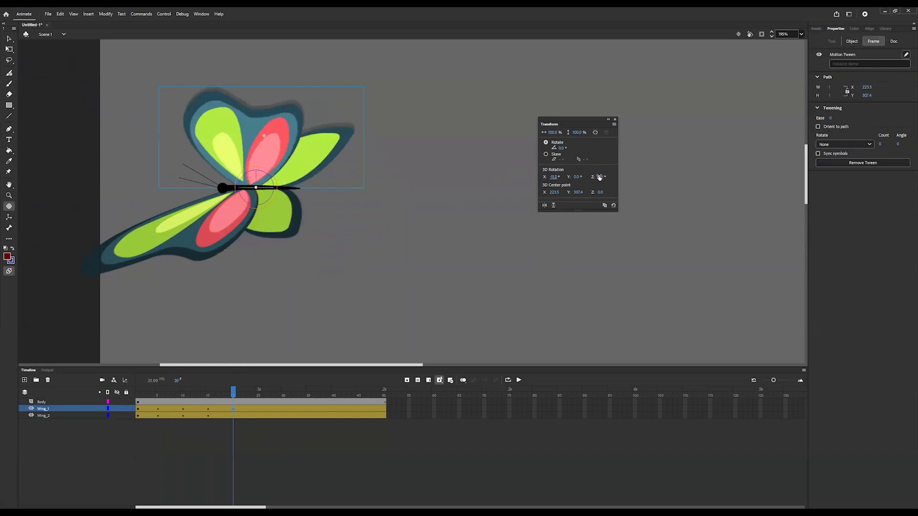
left_click(233, 416)
left_click_drag(553, 177, 494, 172)
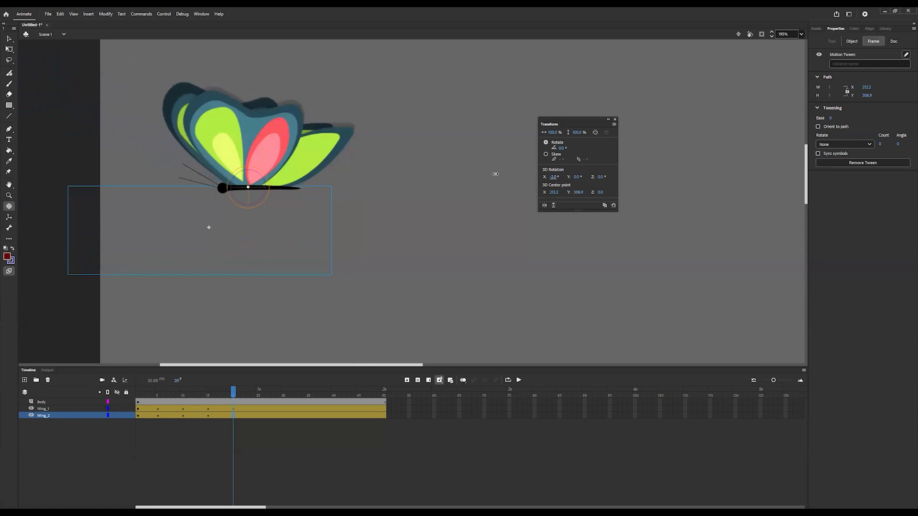
At frame 25, swing both wings below the body with 3D X rotation, taking Wing_2 to about 157°
left_click(258, 408)
left_click_drag(555, 178, 529, 194)
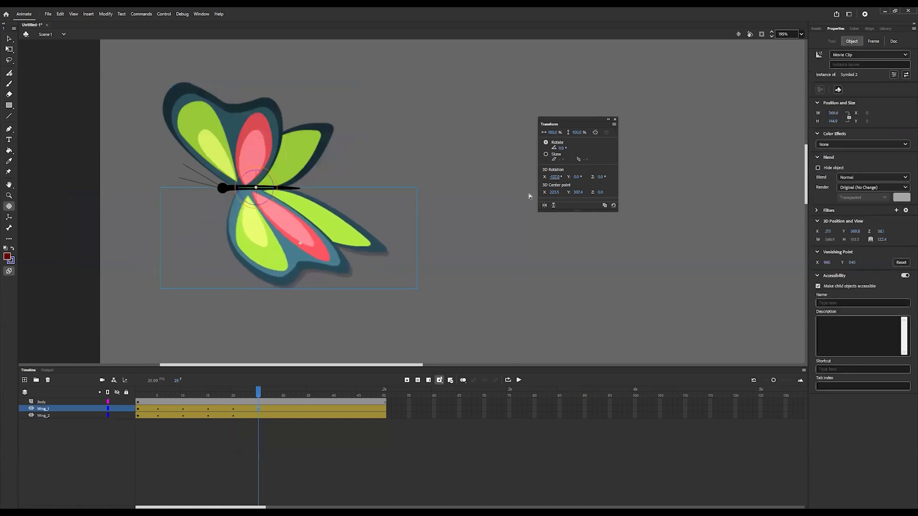
left_click(259, 417)
left_click_drag(540, 176, 614, 181)
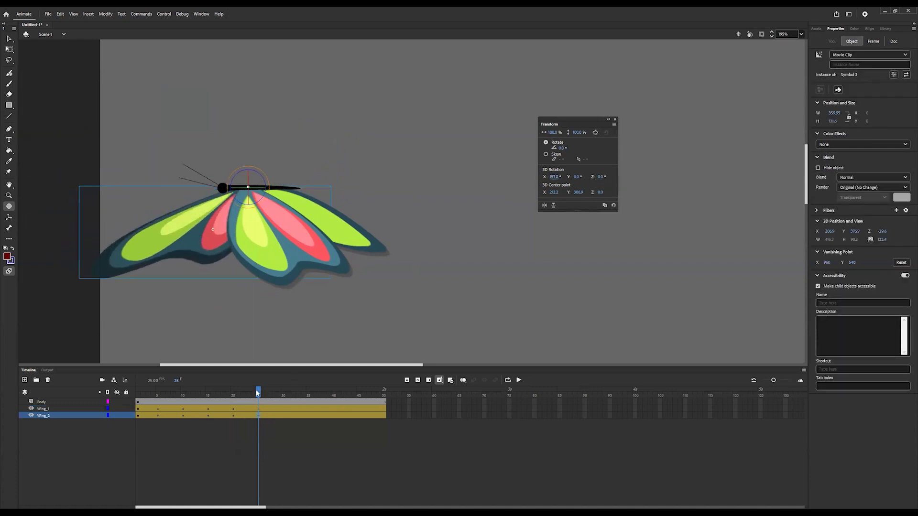
Play the wing flapping animation from the first frame
left_click_drag(258, 393, 138, 393)
key("Return")
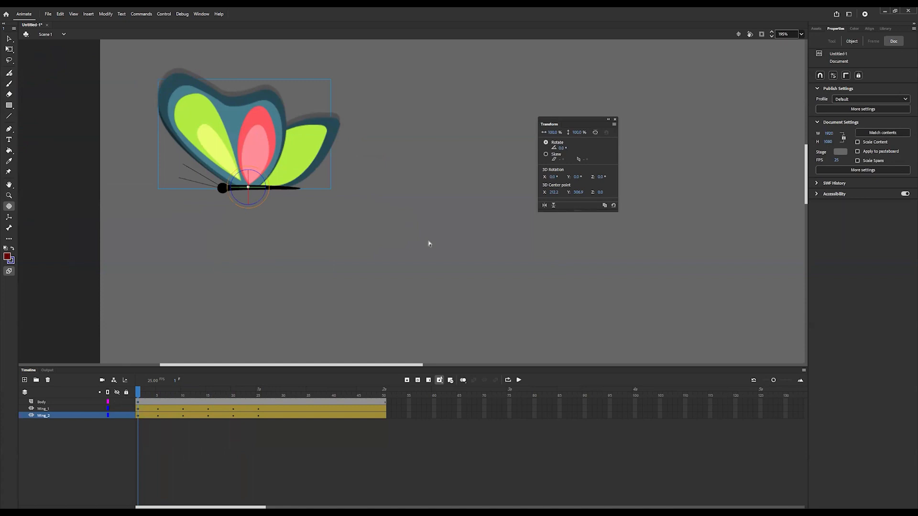
Fit the whole stage in view and create a motion tween on the Body layer
left_click(801, 34)
left_click(817, 44)
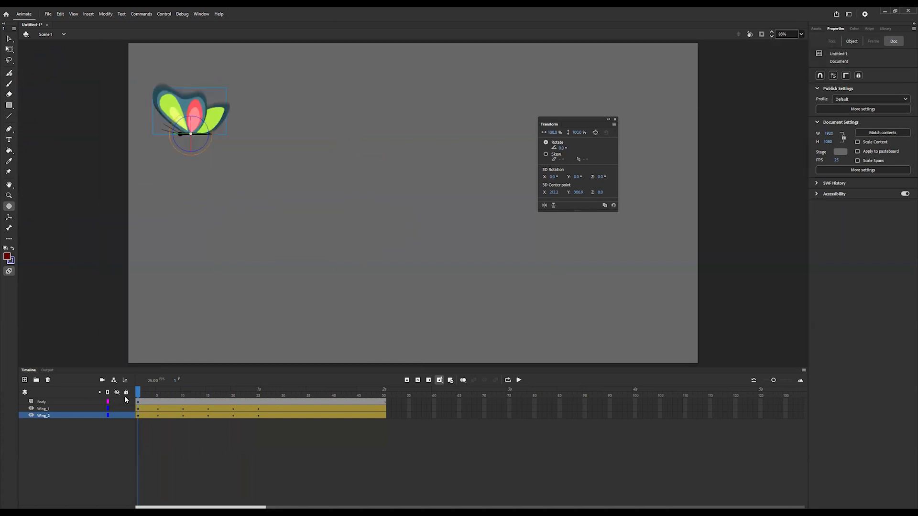
right_click(138, 402)
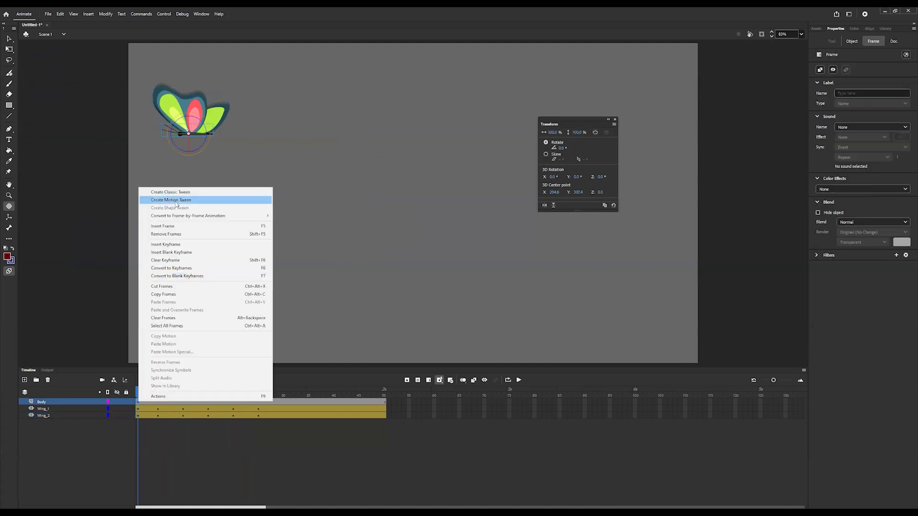
left_click(176, 204)
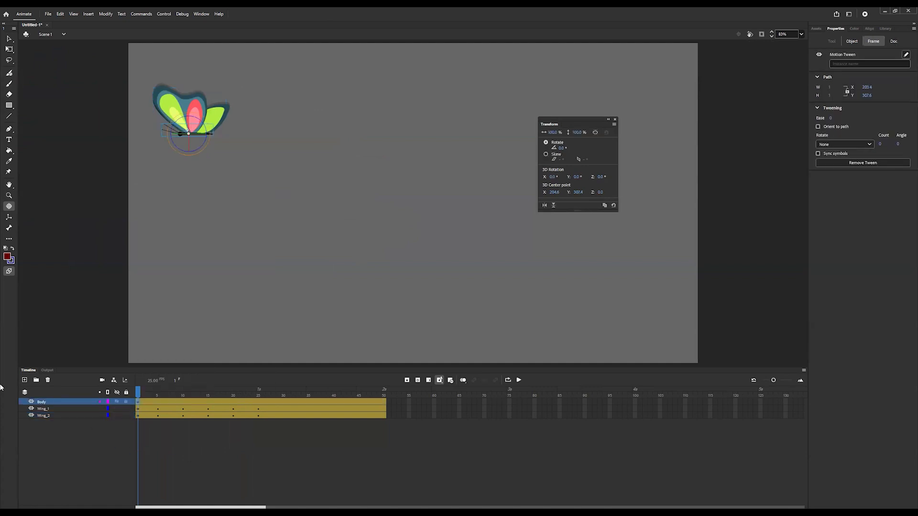
At frame 1, move the Body, Wing_1 and Wing_2 symbols together to the right side of the stage as the flight's starting position
left_click(41, 415, "shift")
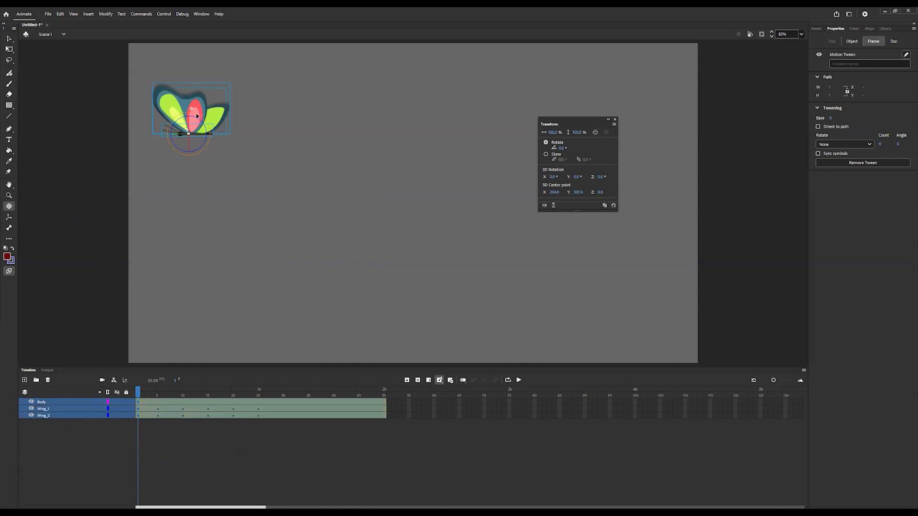
left_click(9, 49)
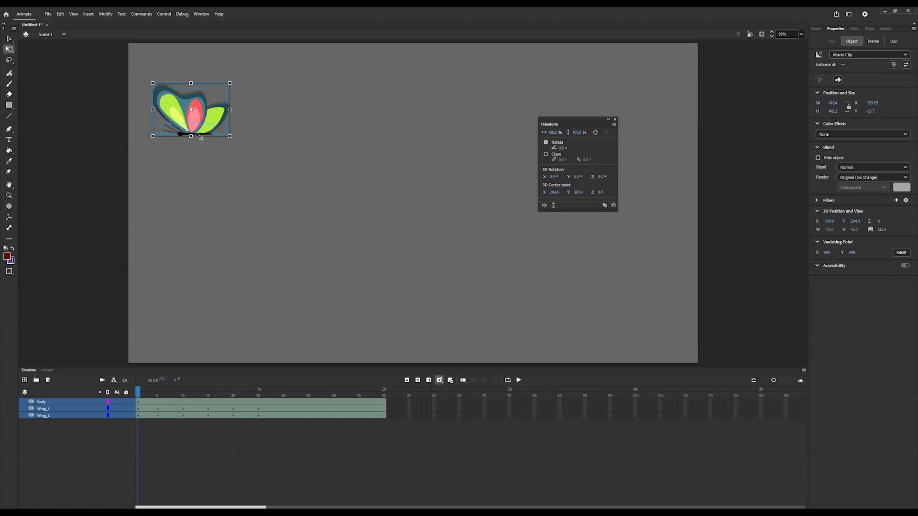
left_click_drag(196, 123, 647, 239)
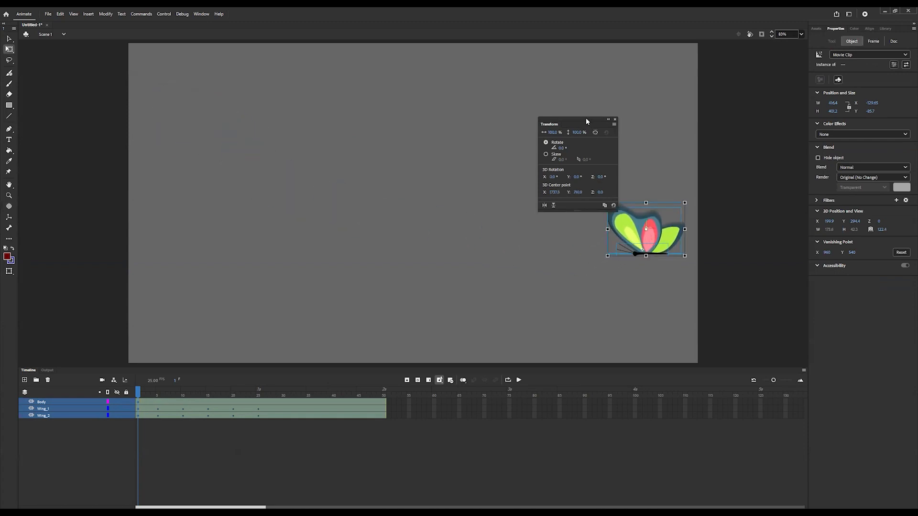
left_click_drag(585, 120, 734, 85)
At frame 25, move all three butterfly symbols together up and left to near the middle of the stage
left_click(183, 396)
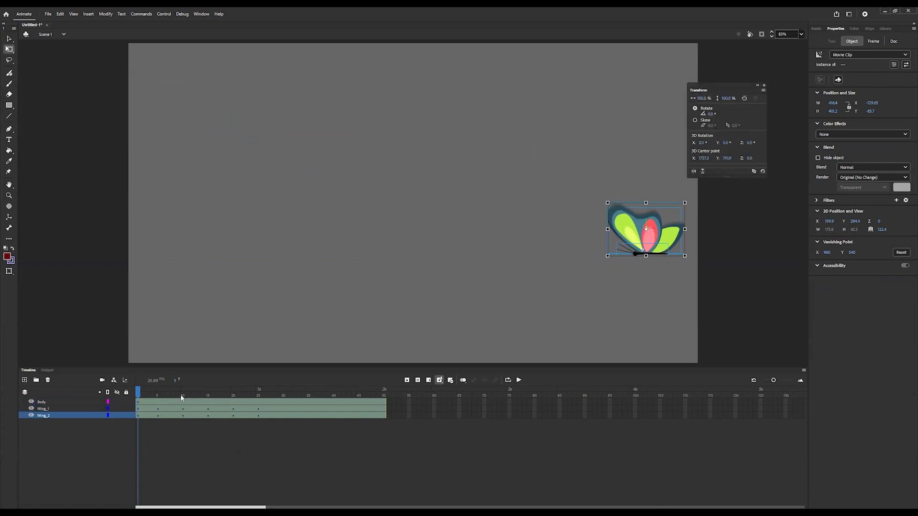
left_click(257, 401)
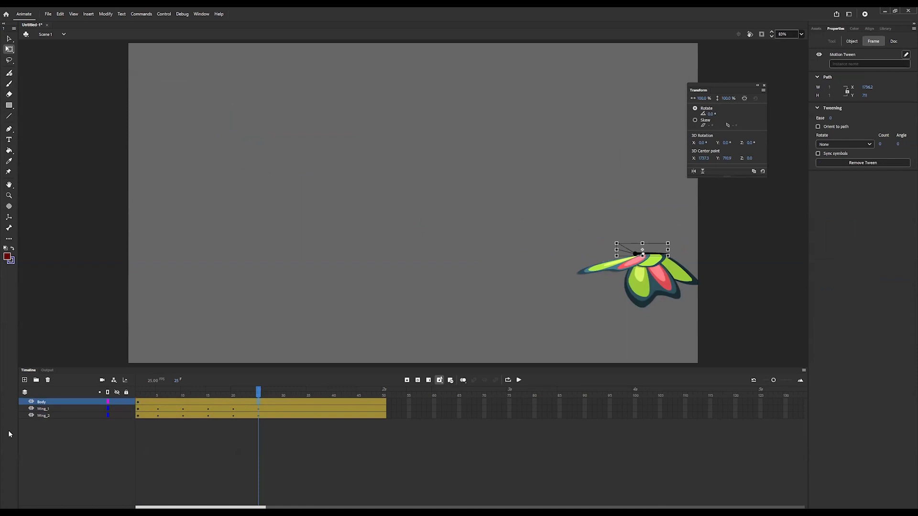
left_click(44, 416, "shift")
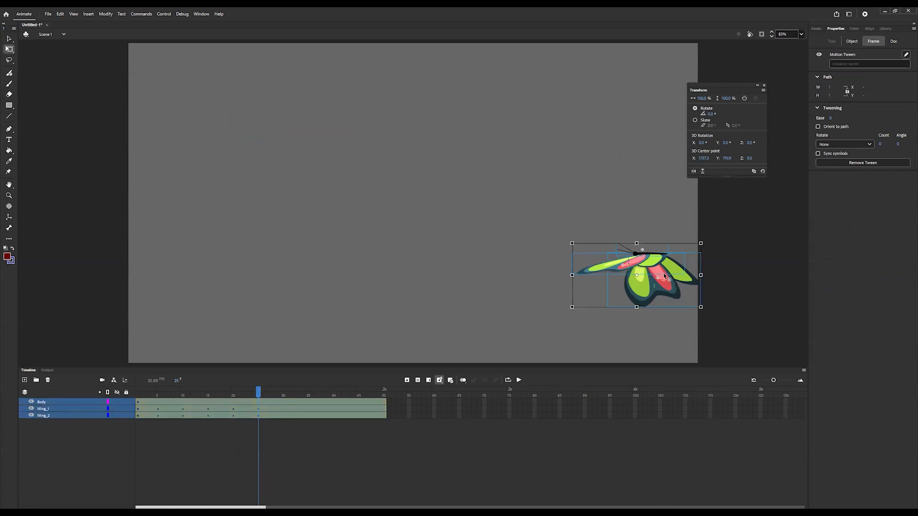
left_click_drag(664, 271, 398, 187)
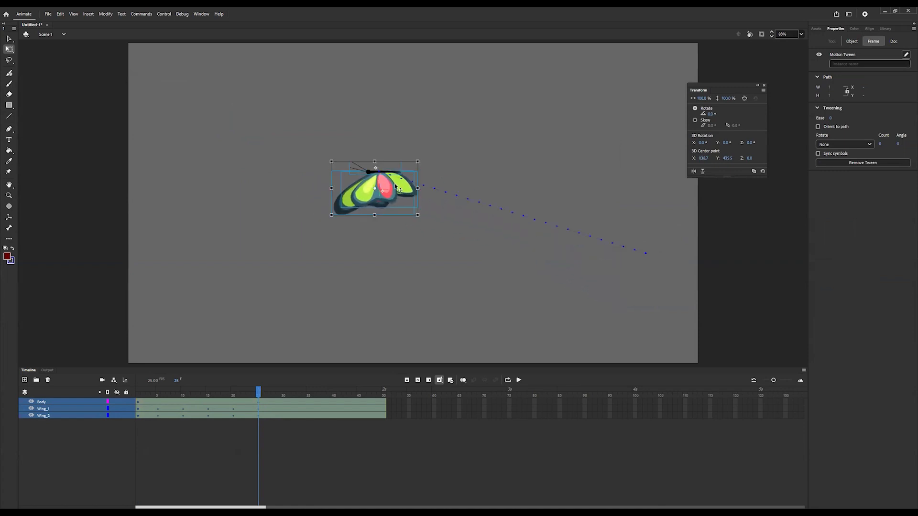
At frame 13, move all three butterfly symbols slightly up and to the right to bend the flight path
left_click(259, 395)
left_click_drag(259, 394, 199, 386)
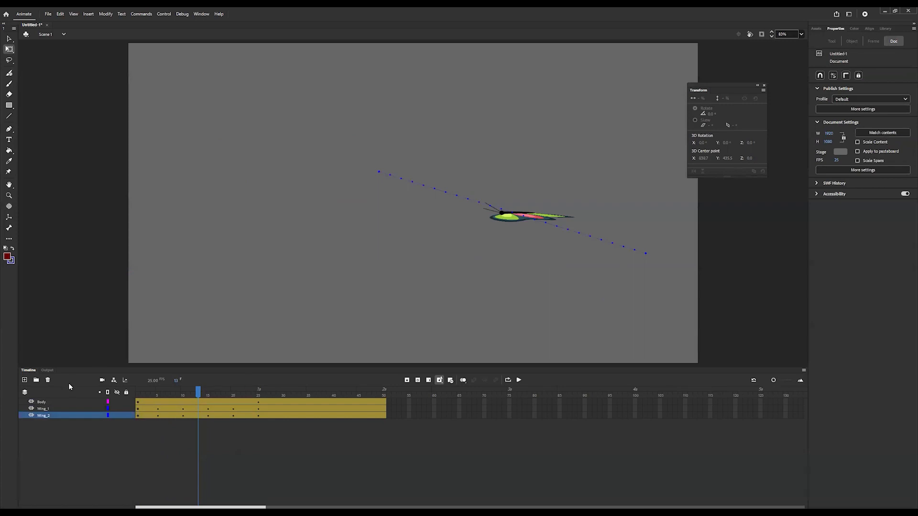
left_click(48, 404, "shift")
left_click_drag(536, 217, 549, 201)
left_click(125, 471)
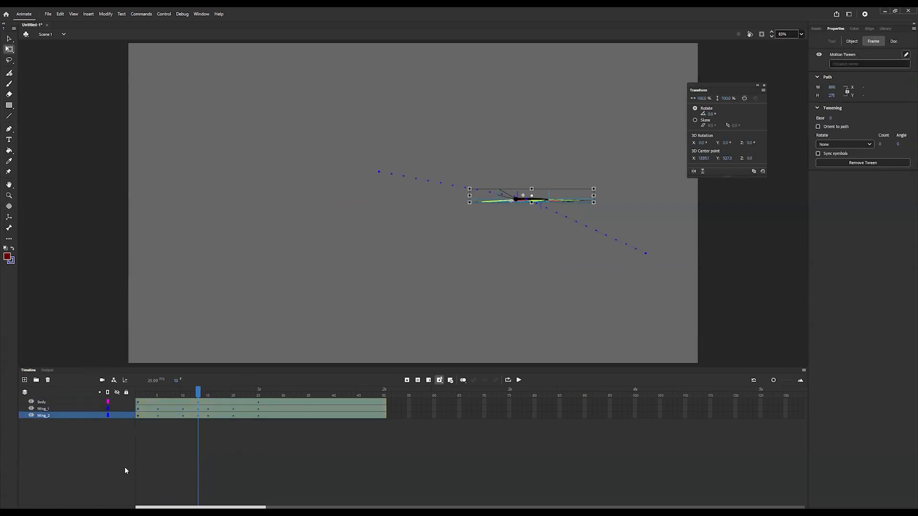
Play the flight animation from the first frame, and loop playback over frames 1 to 25
left_click_drag(181, 397, 138, 394)
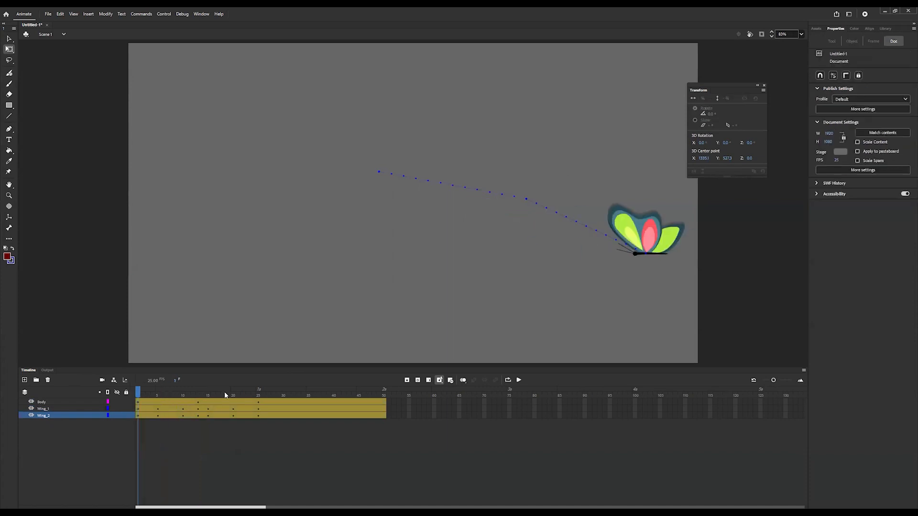
left_click(519, 381)
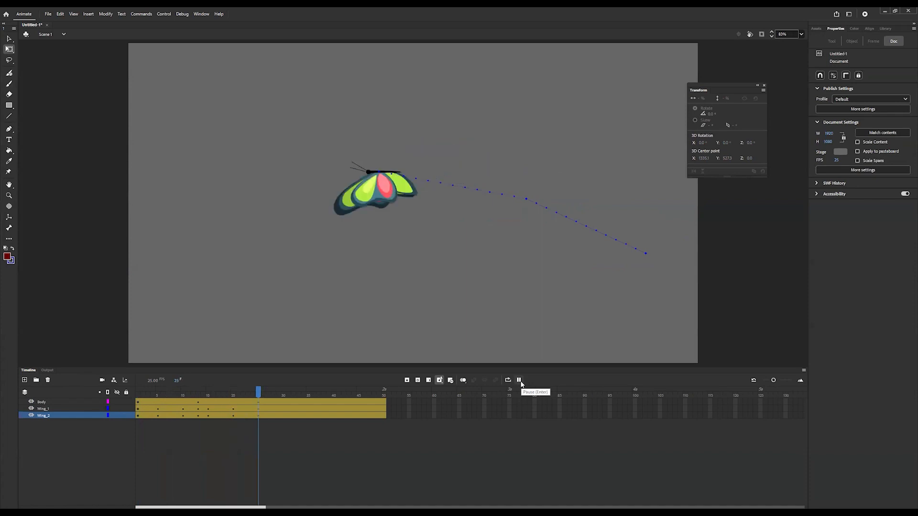
left_click(508, 380)
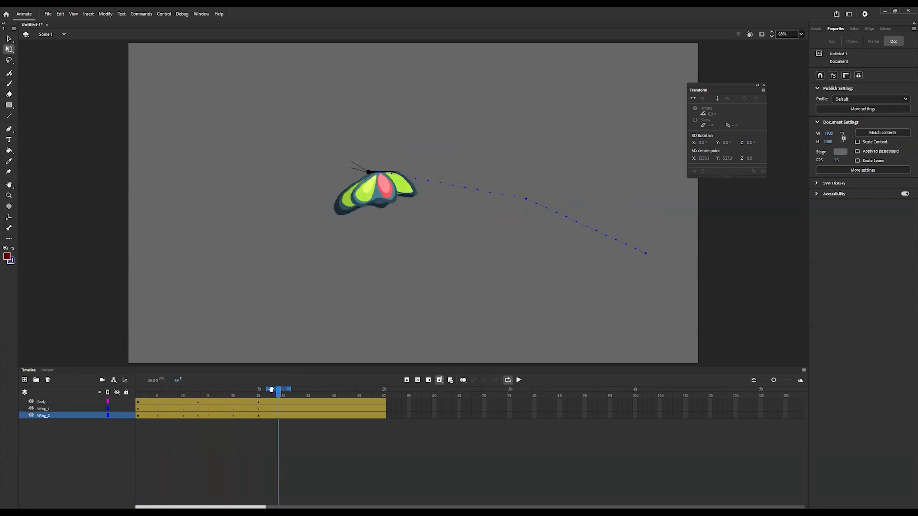
left_click_drag(280, 395, 128, 392)
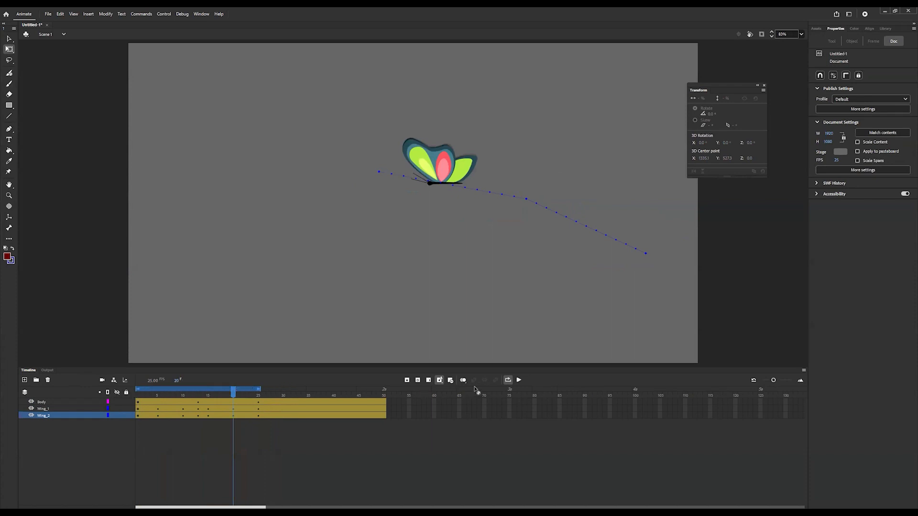
left_click(518, 380)
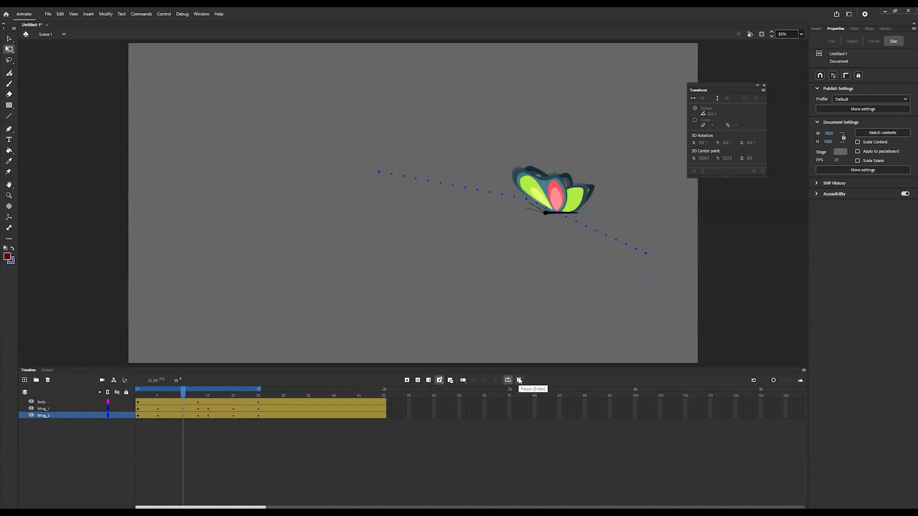
left_click(519, 381)
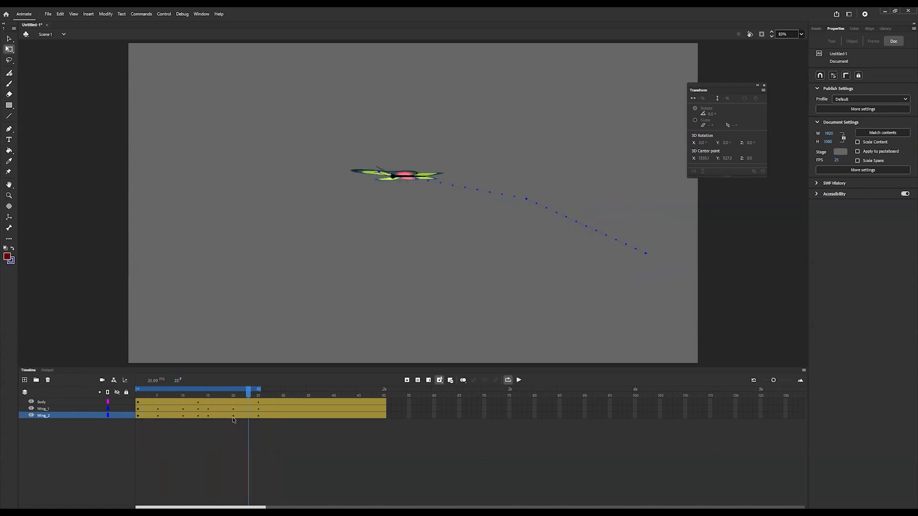